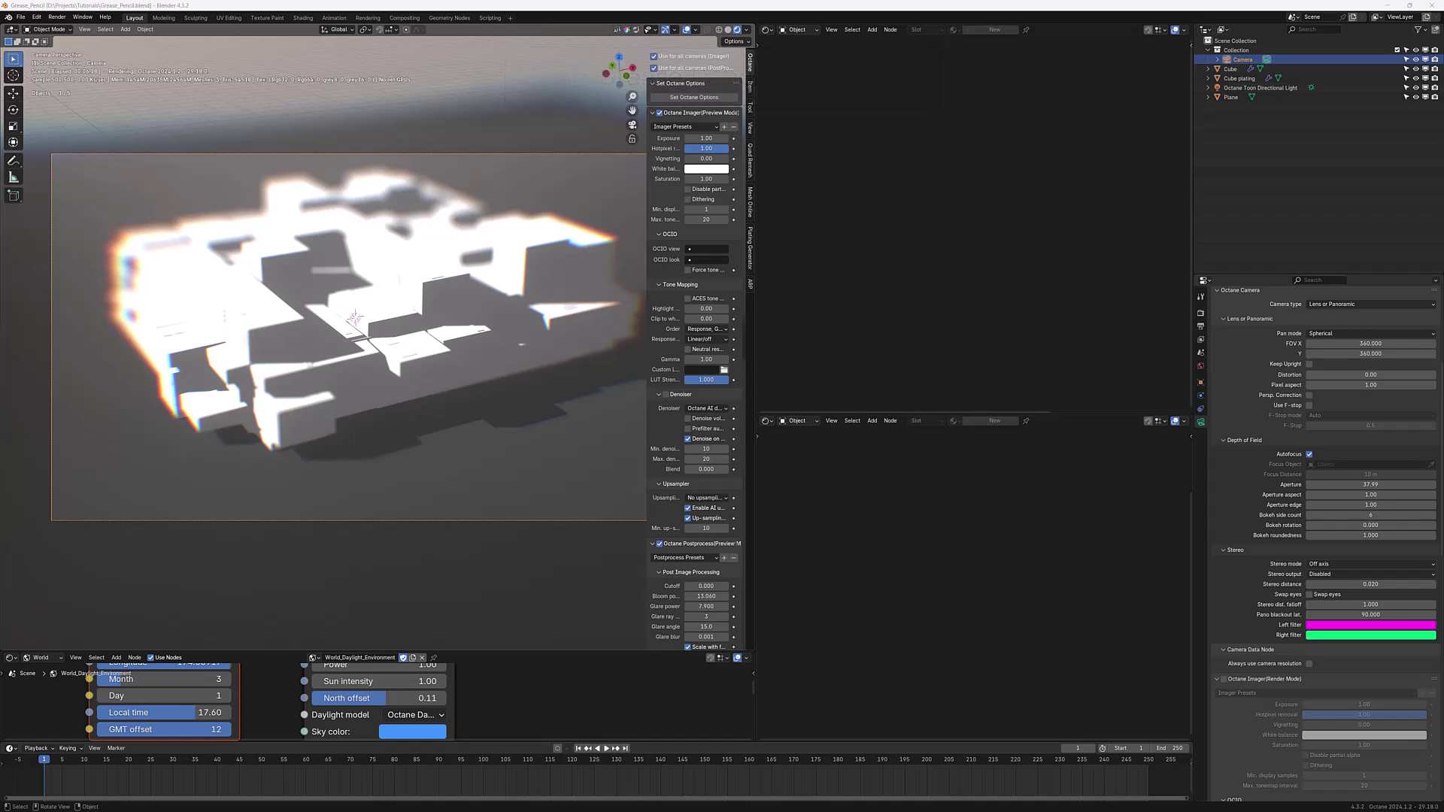
{"action": "scroll", "coordinate": [693, 338], "scroll_direction": "down", "scroll_amount": 1}
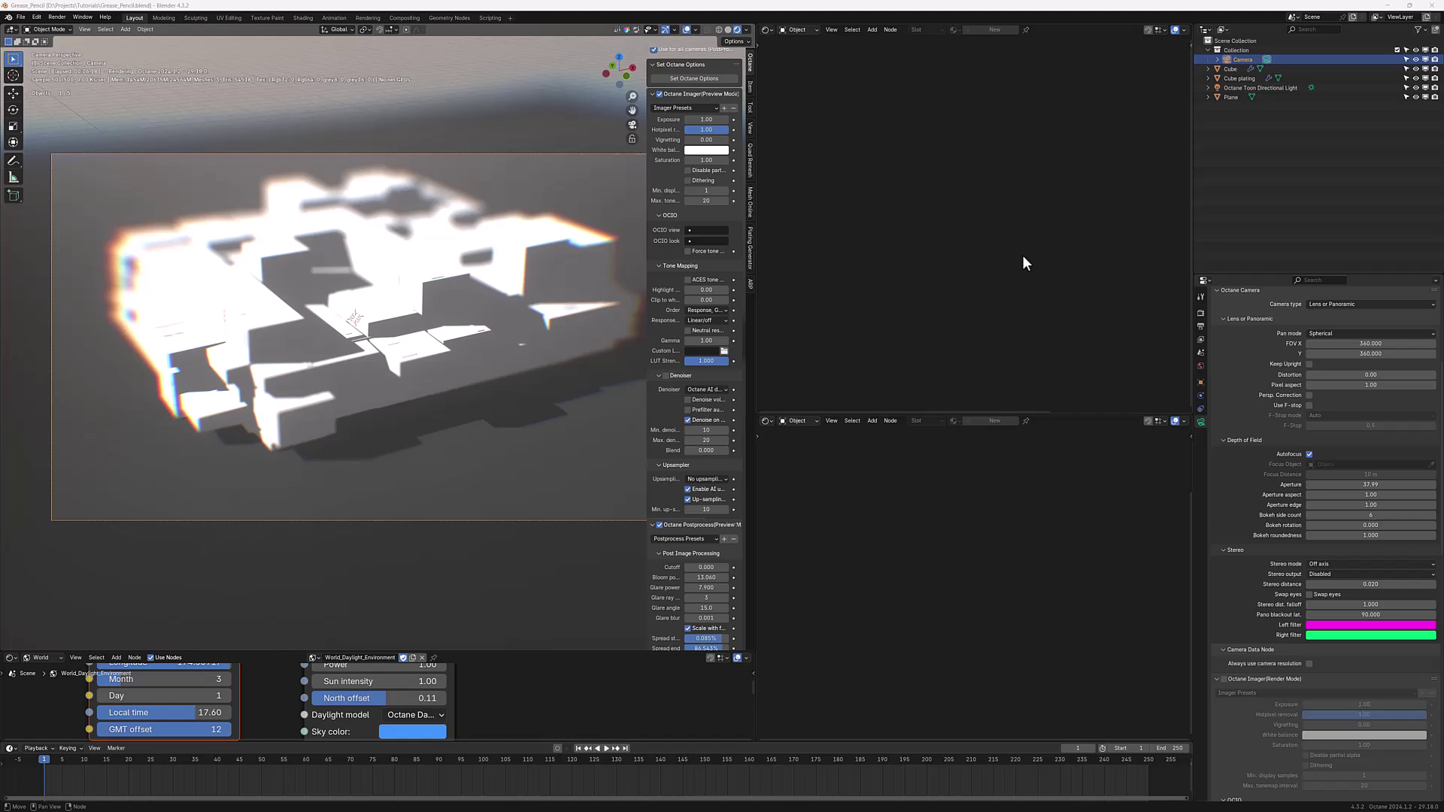
{"action": "scroll", "coordinate": [724, 530], "scroll_direction": "down", "scroll_amount": 3}
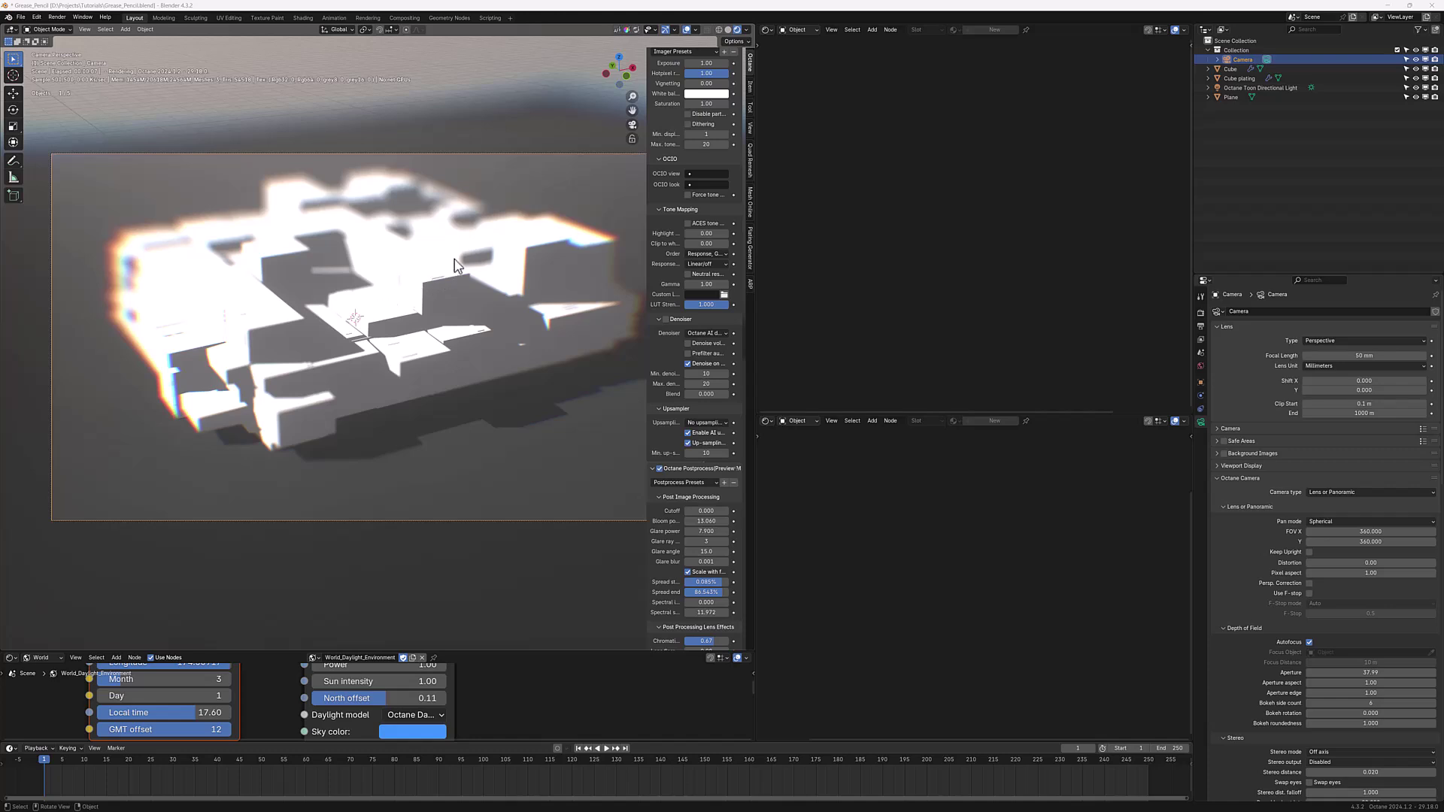
- Trackball-rotate the Octane Toon Directional Light to recast the city's shadows, then reselect Cube plating
{"action": "left_click", "coordinate": [401, 283]}
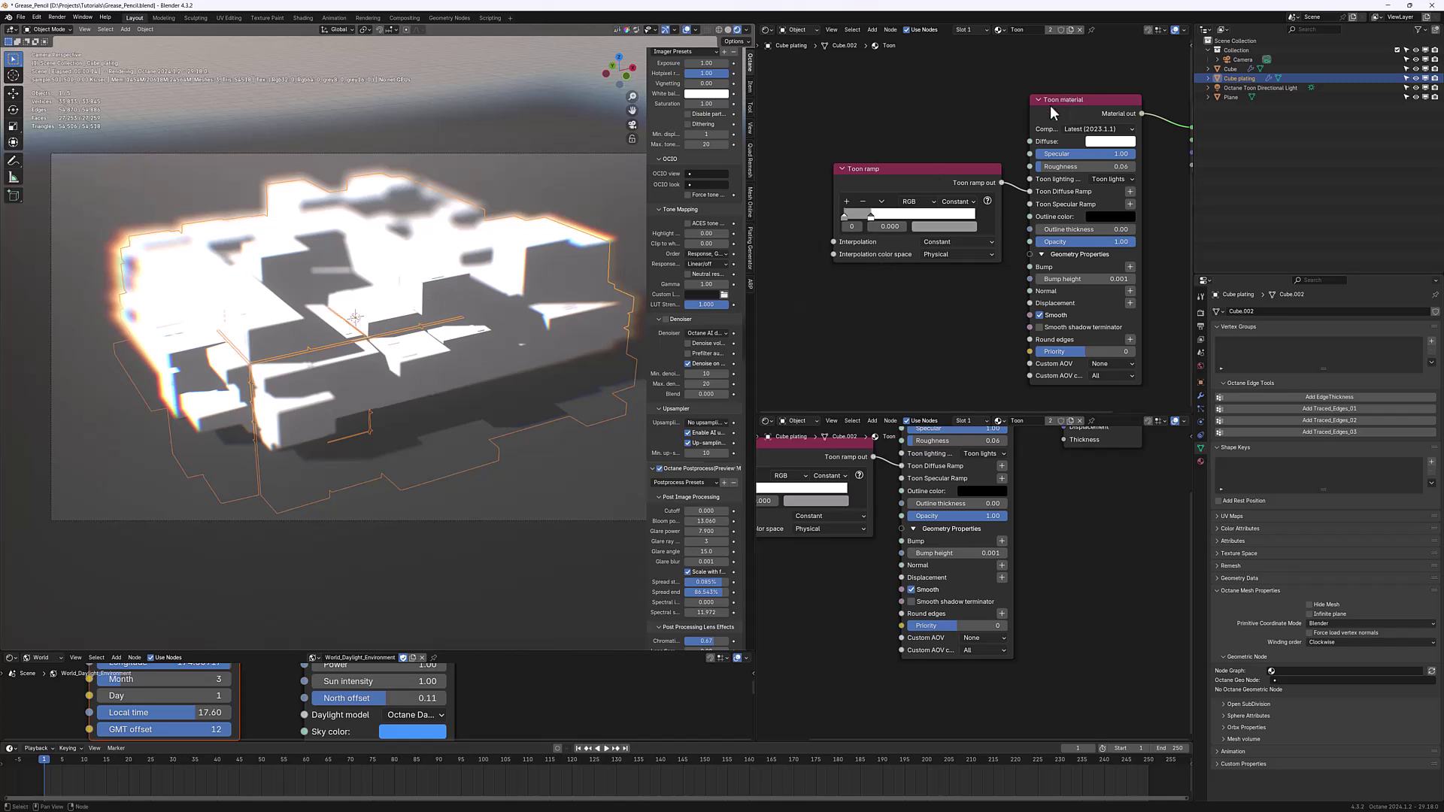
{"action": "left_click", "coordinate": [1268, 87]}
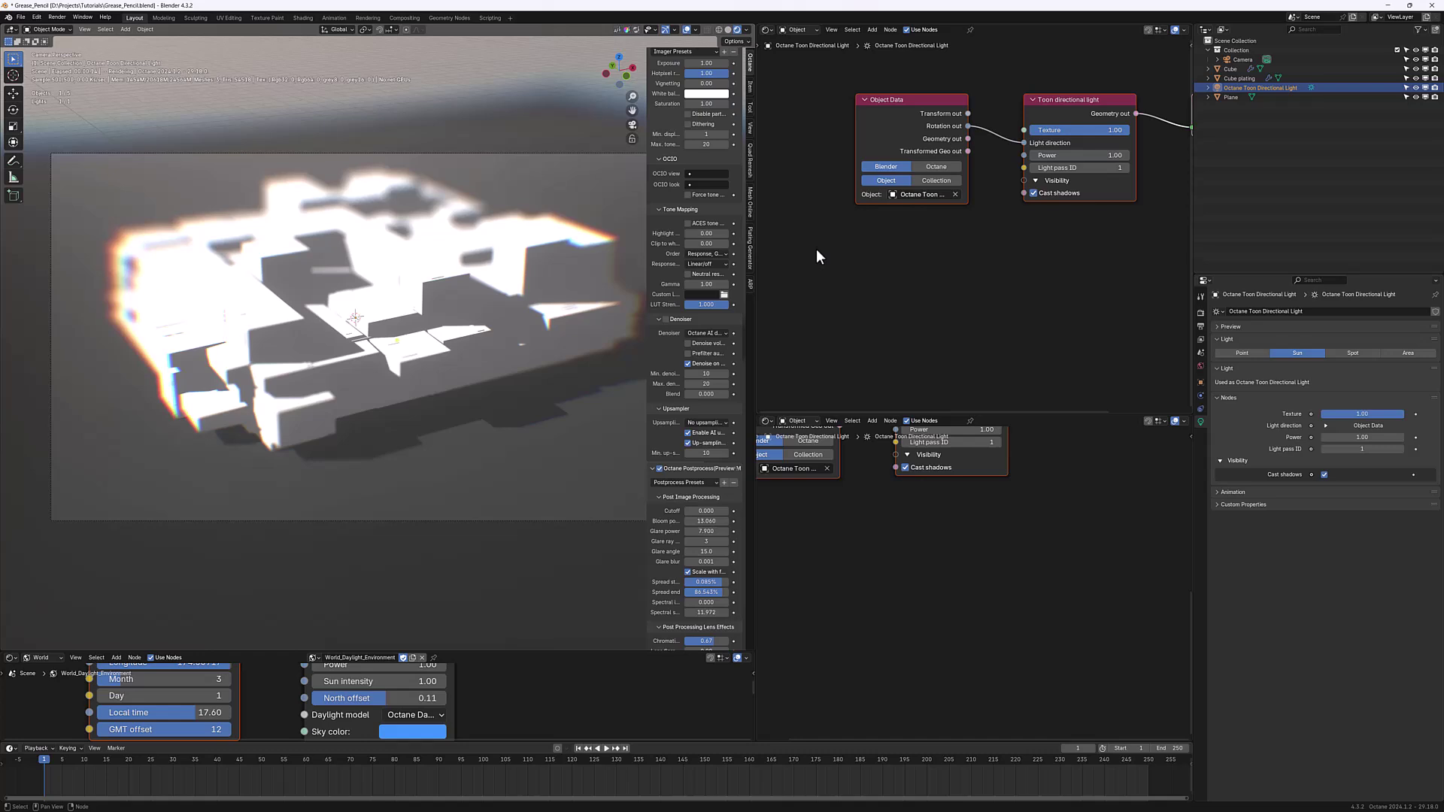
{"action": "key", "text": "r"}
{"action": "key", "text": "r"}
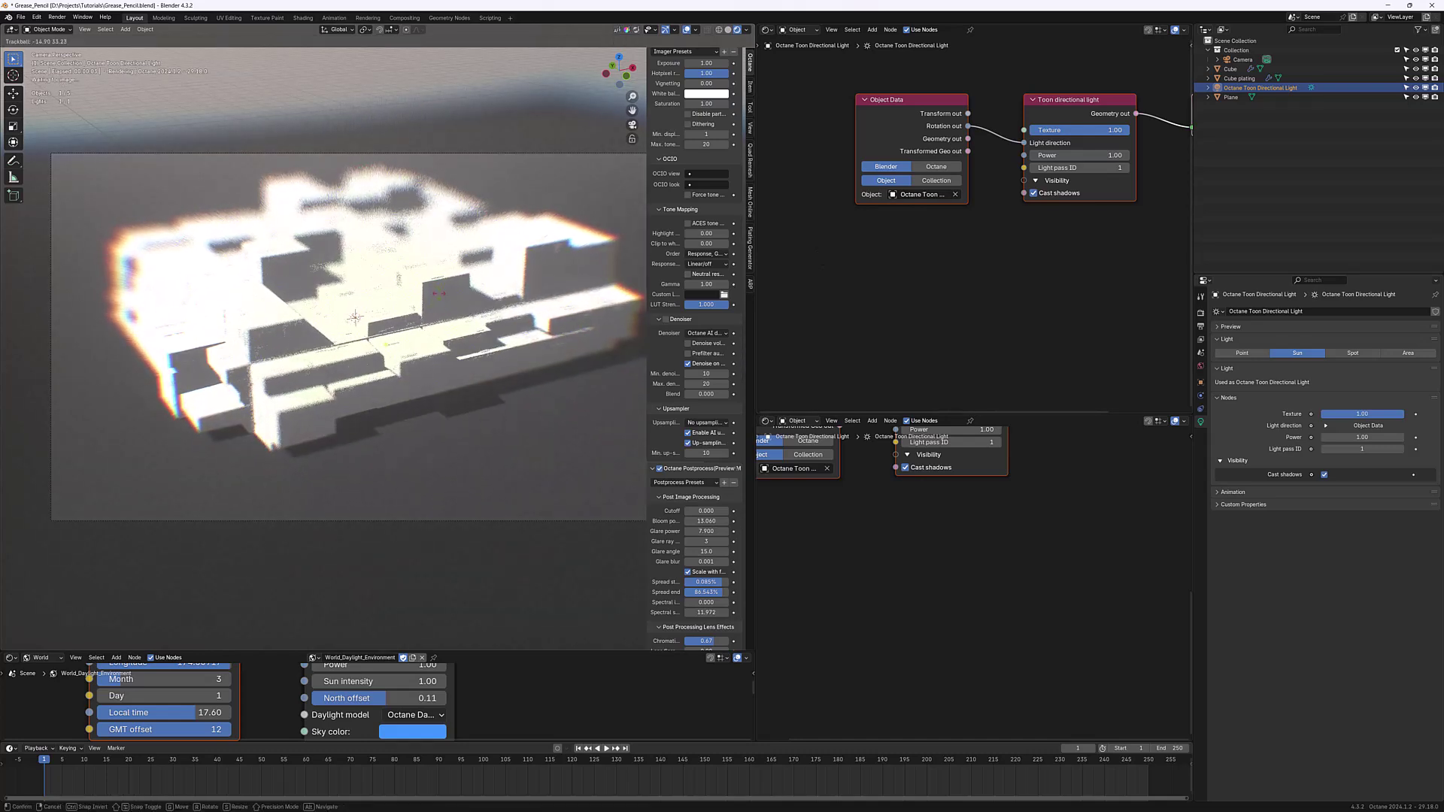
{"action": "left_click", "coordinate": [423, 293]}
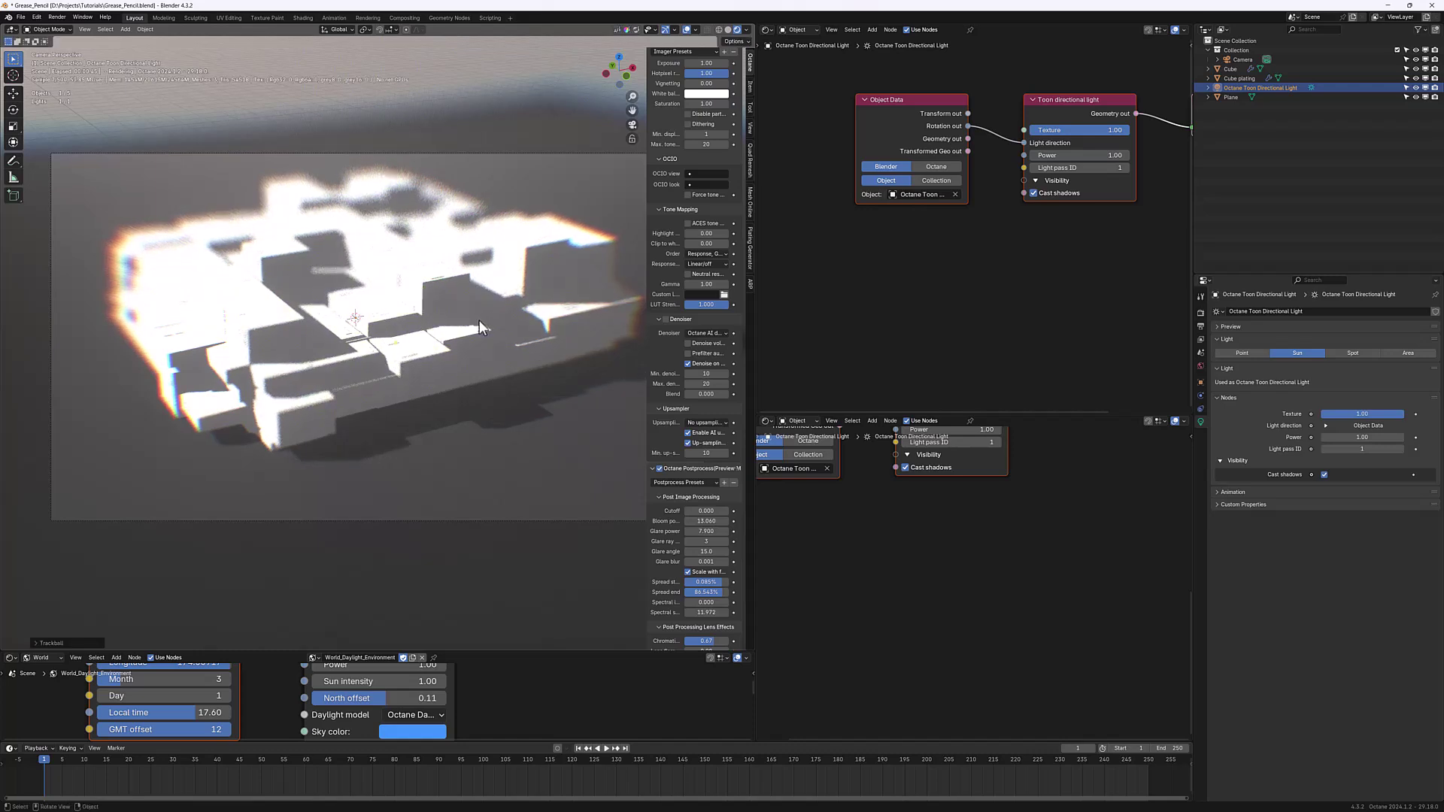
{"action": "left_click", "coordinate": [368, 315]}
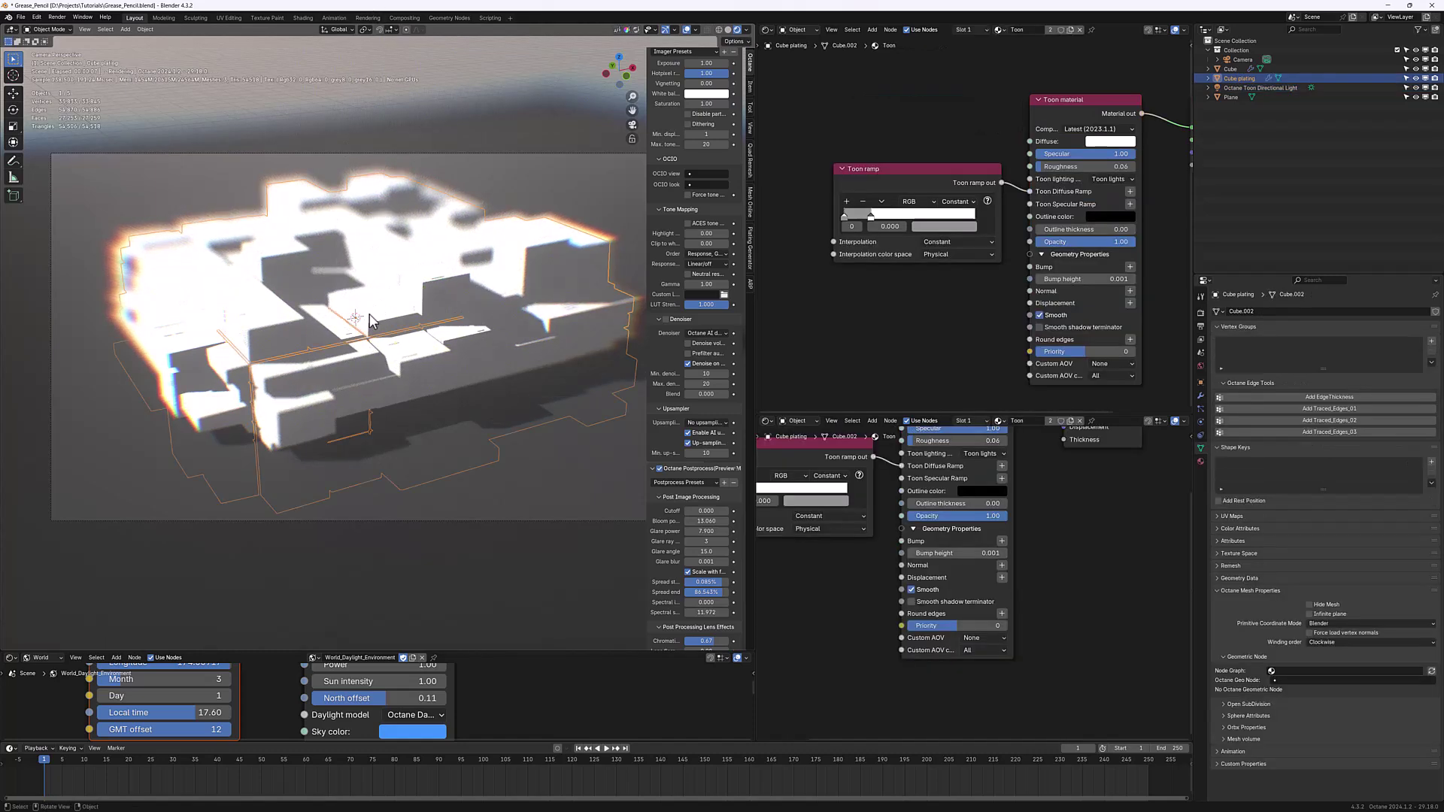
{"action": "key", "text": "shift+a"}
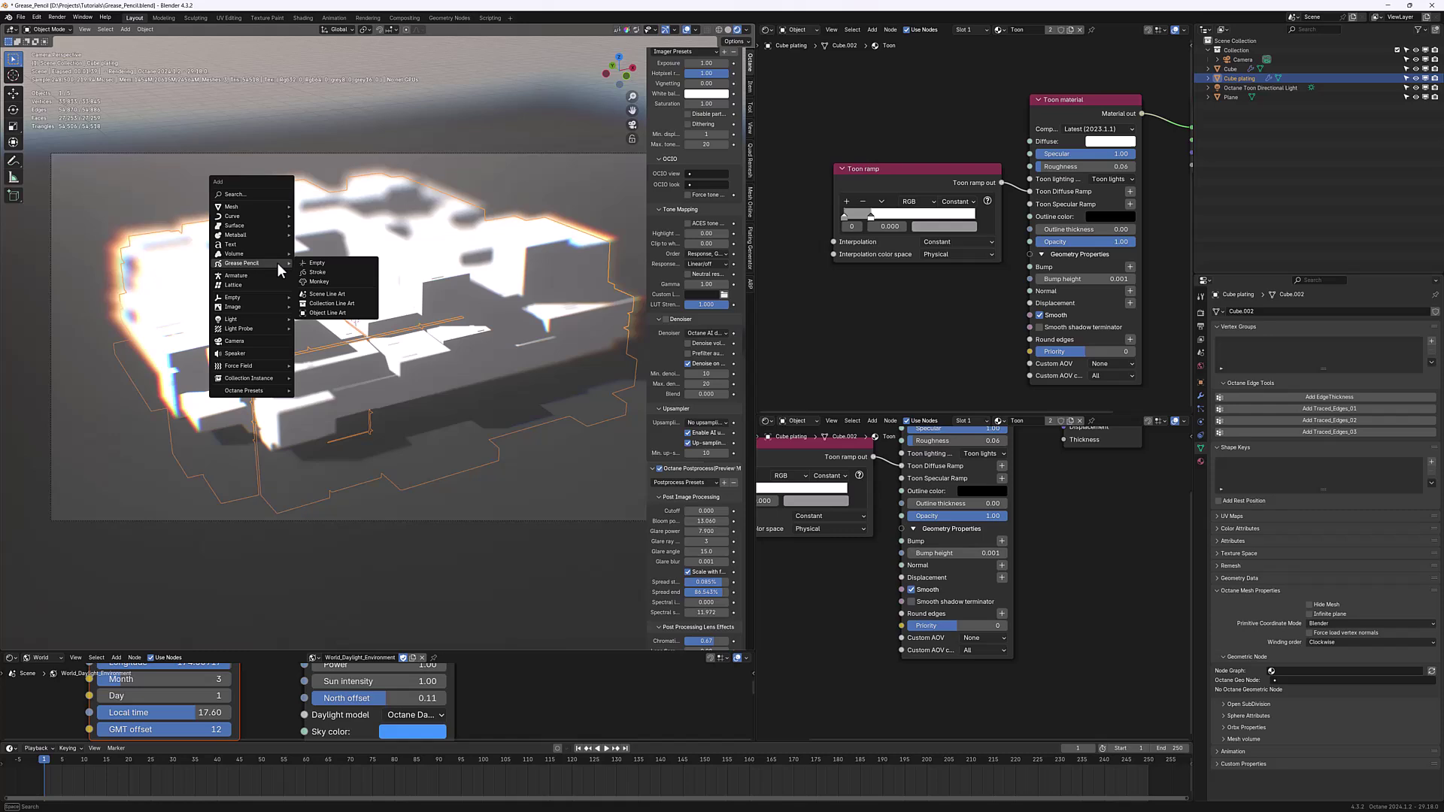
- Add an Object Line Art grease pencil object for the Cube plating buildings
{"action": "left_click", "coordinate": [342, 319]}
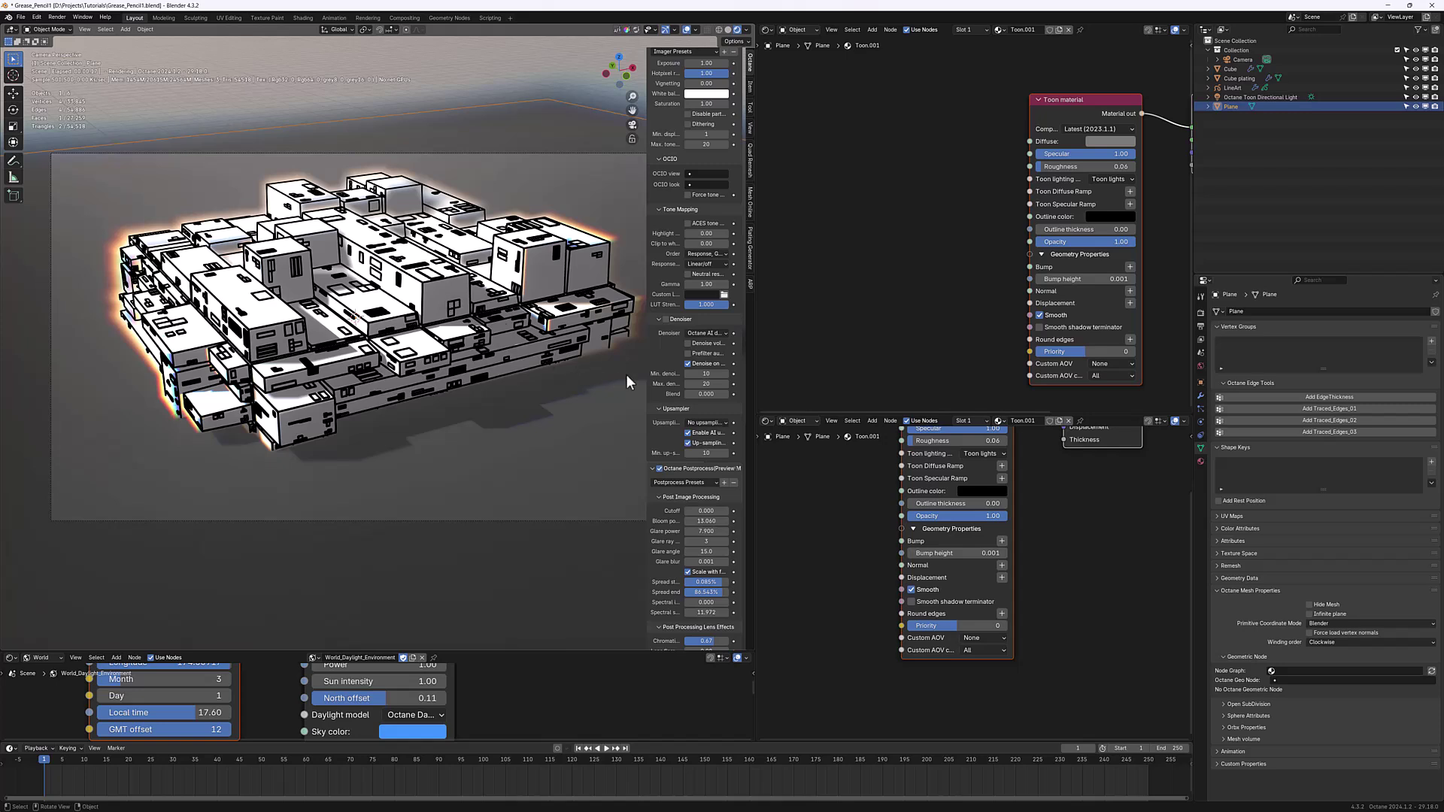
- Lower the LineArt modifier's Line Thickness from 25 to 7 and save the file
{"action": "left_click", "coordinate": [609, 248]}
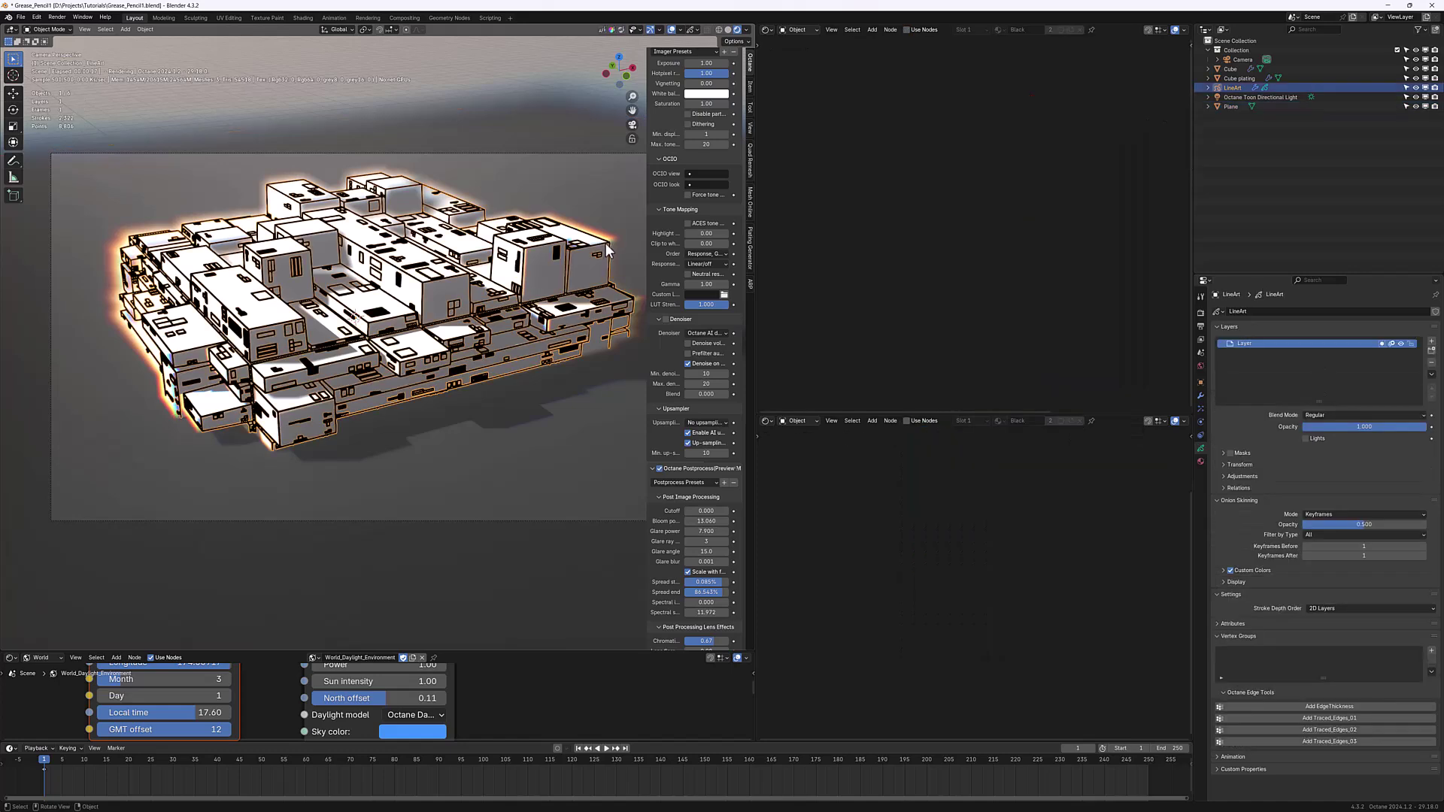
{"action": "left_click", "coordinate": [1200, 396]}
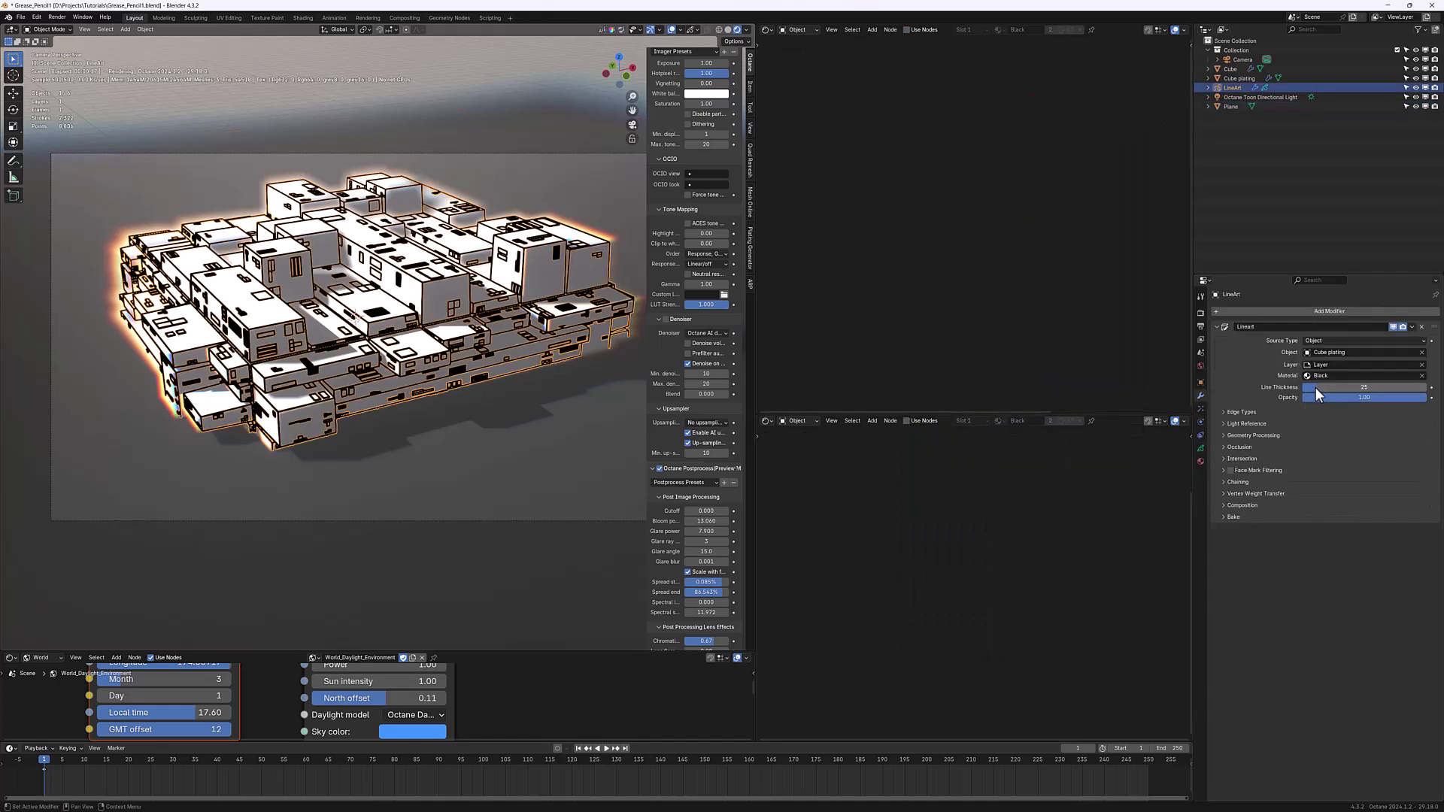
{"action": "left_click_drag", "start_coordinate": [1316, 387], "coordinate": [1275, 387]}
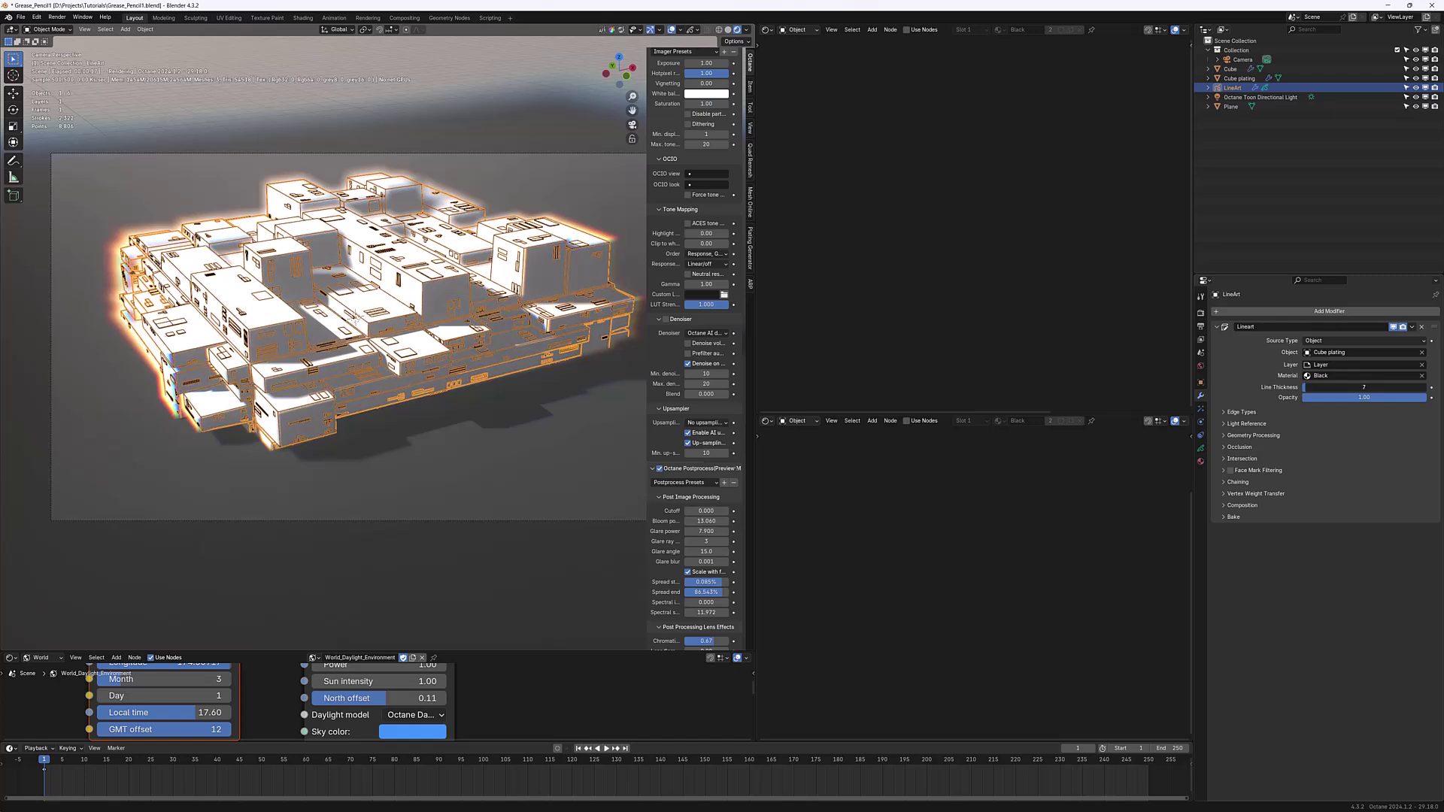
{"action": "left_click", "coordinate": [565, 400]}
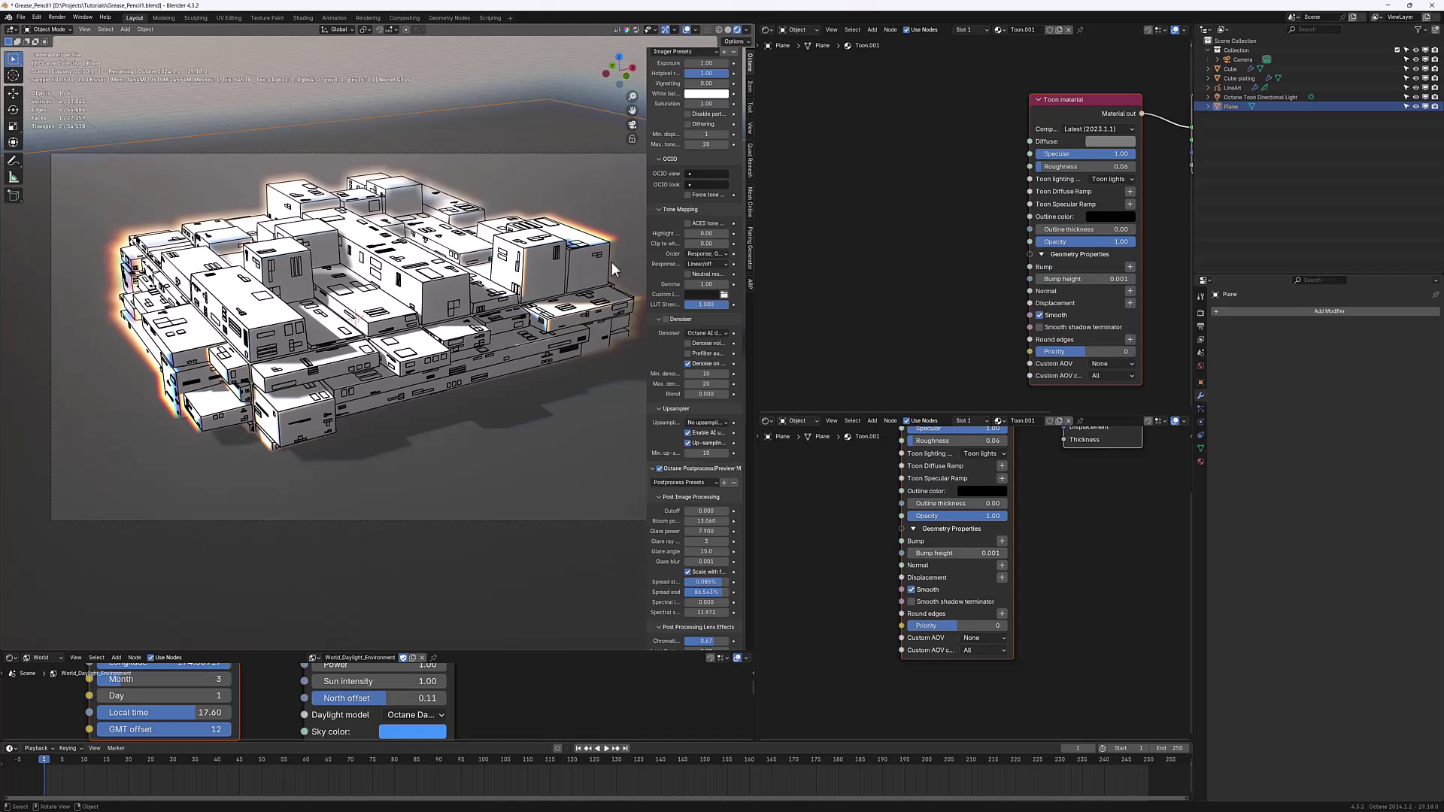
{"action": "key", "text": "ctrl+s"}
- Switch the lower editor to Geometry Node Editor and add a Geometry Nodes modifier to LineArt
{"action": "left_click", "coordinate": [1235, 88]}
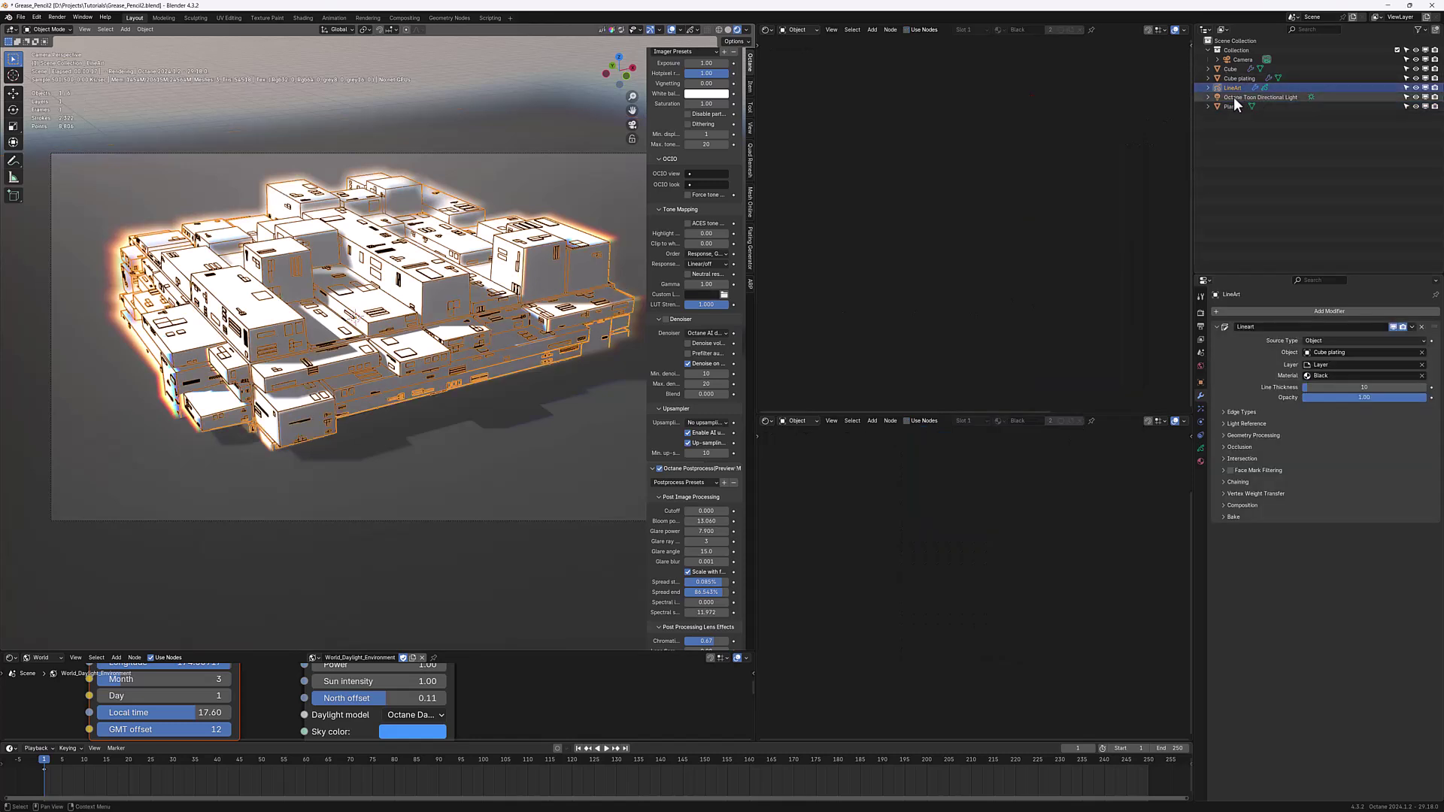
{"action": "left_click", "coordinate": [769, 421]}
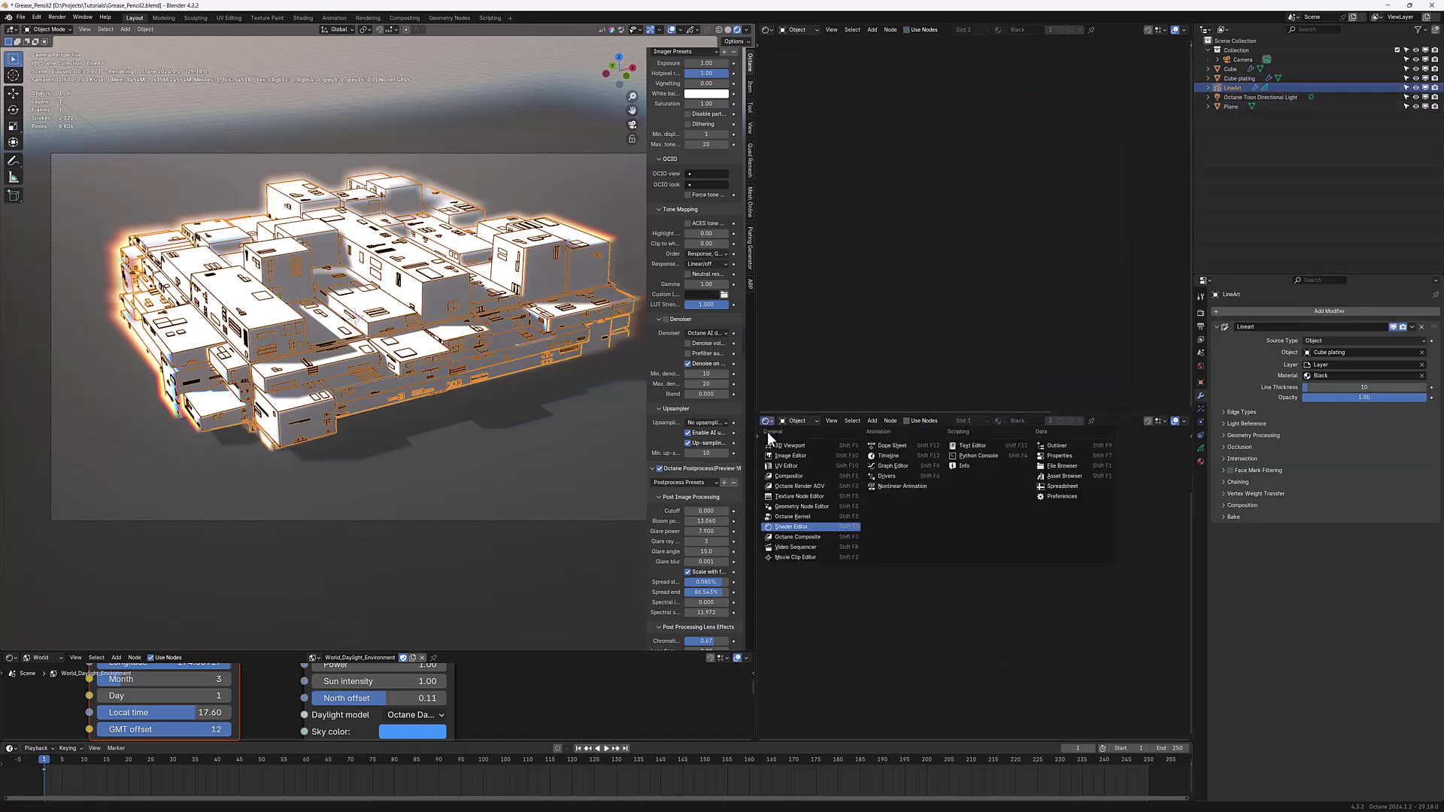
{"action": "left_click", "coordinate": [809, 509]}
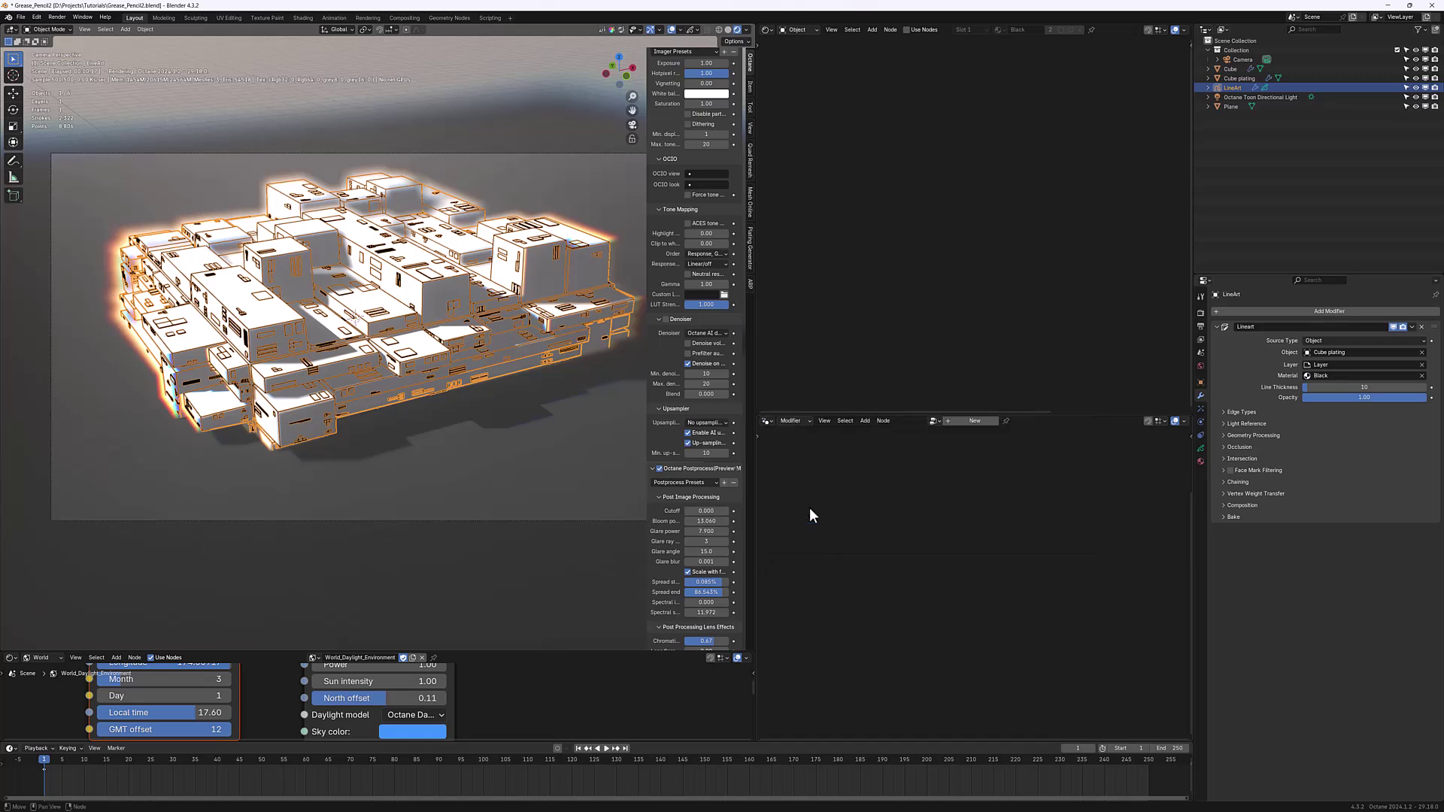
{"action": "left_click", "coordinate": [976, 421]}
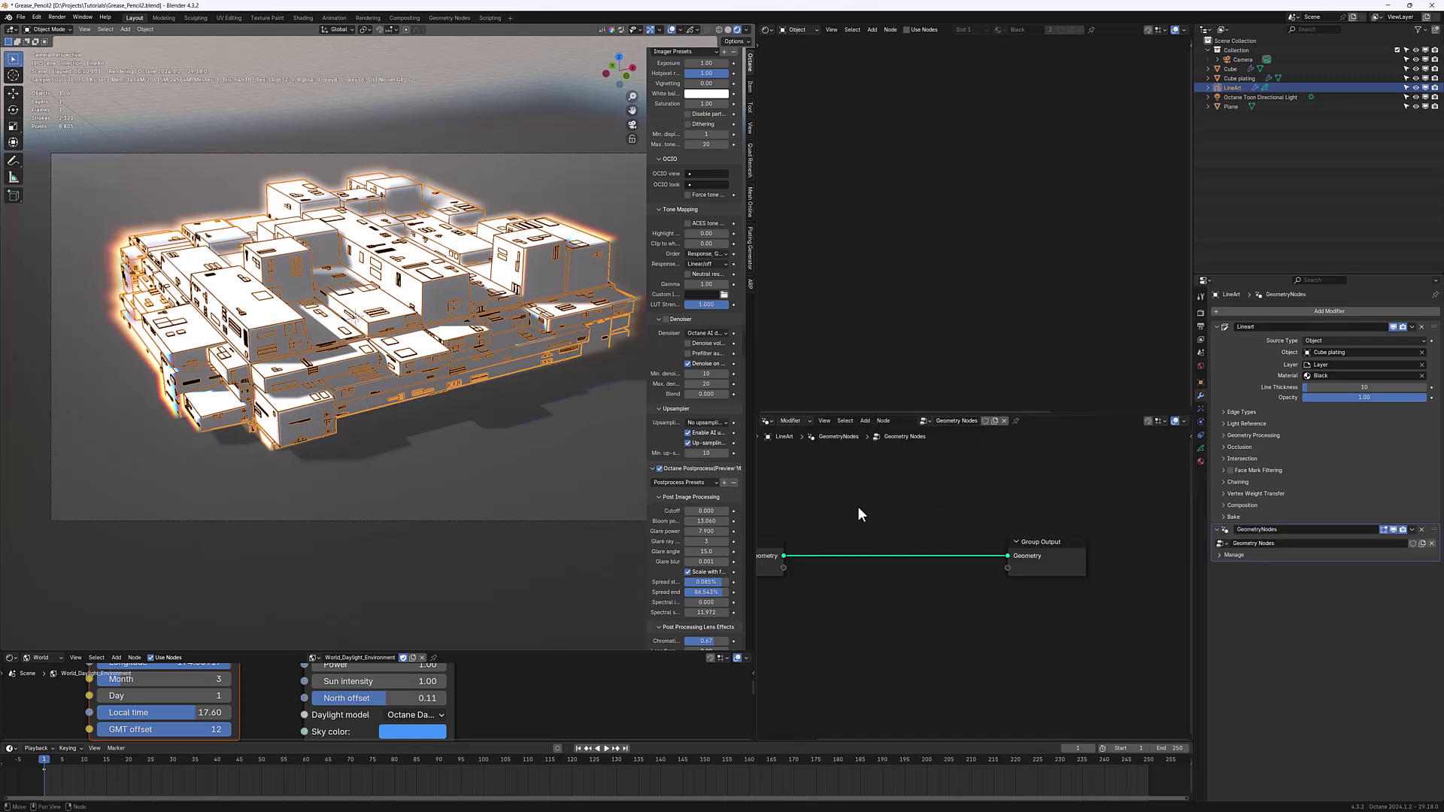
{"action": "middle_click_drag", "start_coordinate": [858, 506], "coordinate": [929, 516]}
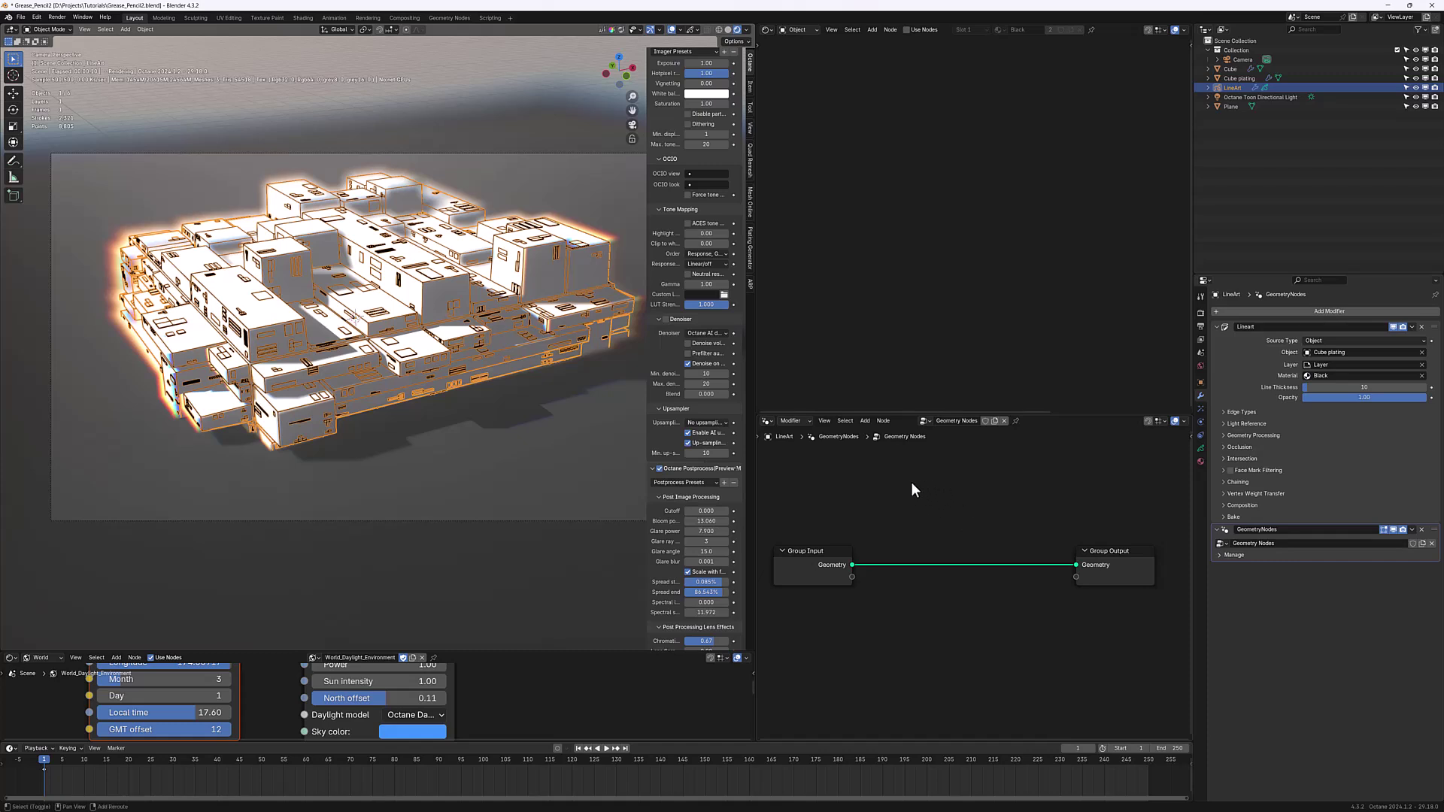
- Drop a Grease Pencil to Curves node onto the Group Input–Output link, then select Plane
{"action": "key", "text": "shift+a"}
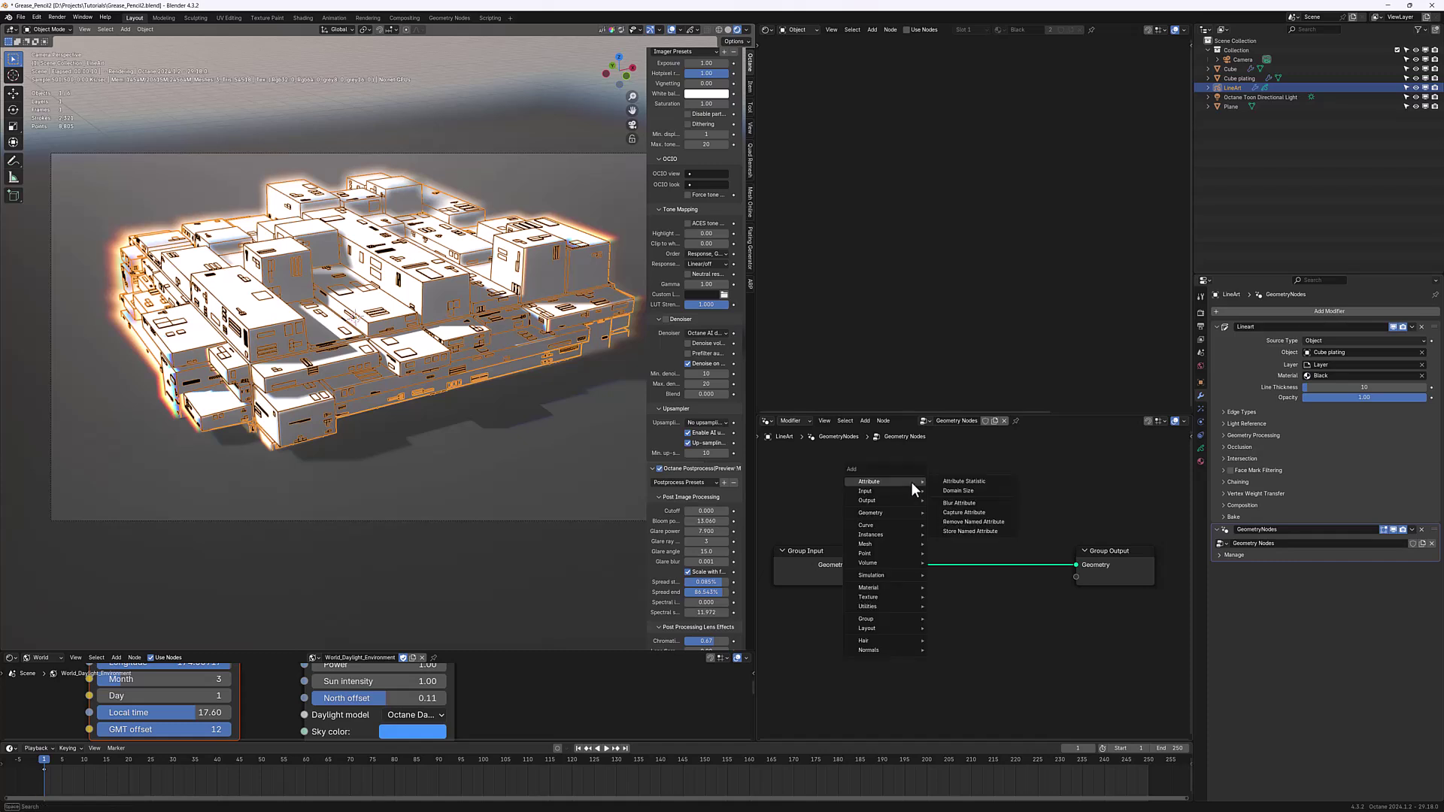
{"action": "type", "text": "greas"}
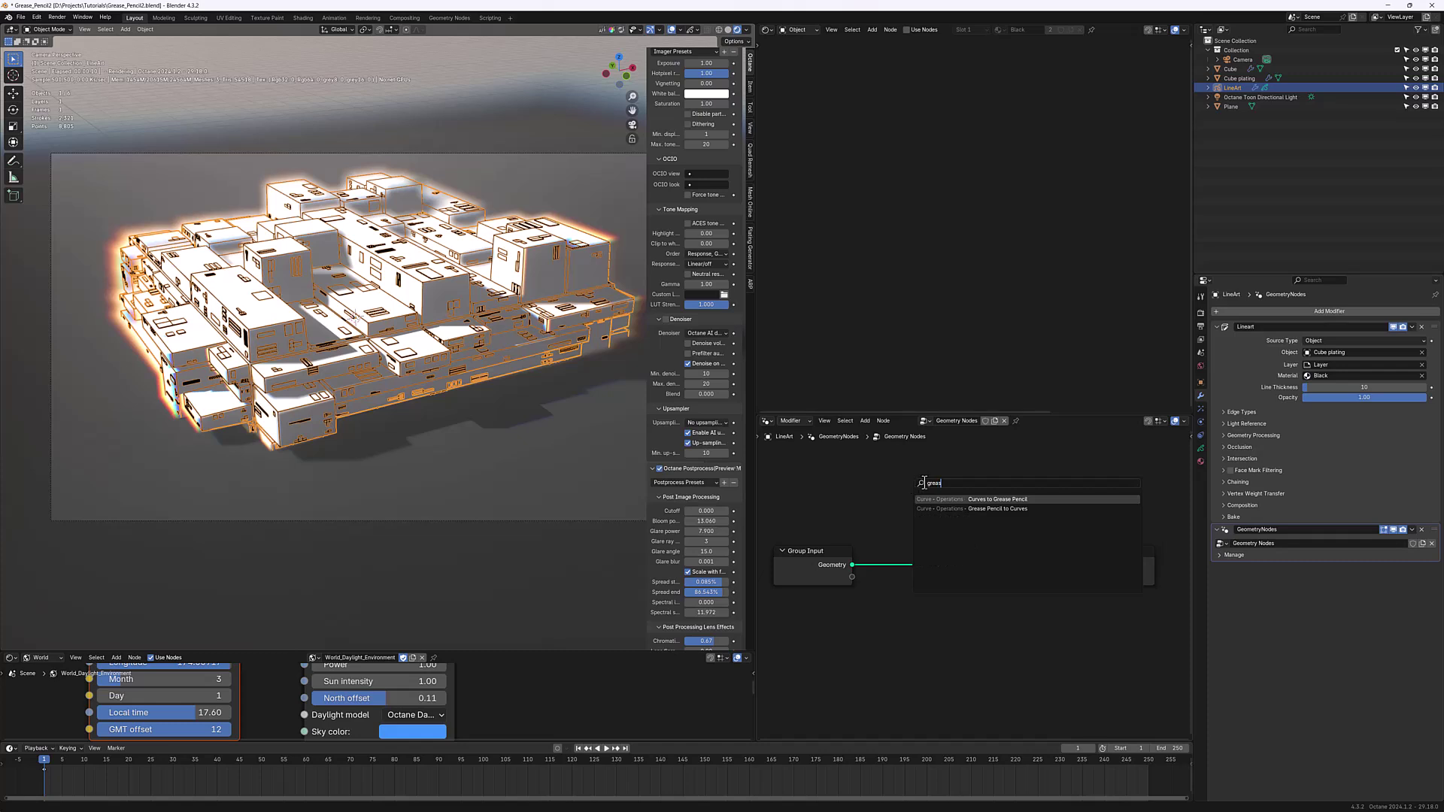
{"action": "left_click", "coordinate": [1002, 509]}
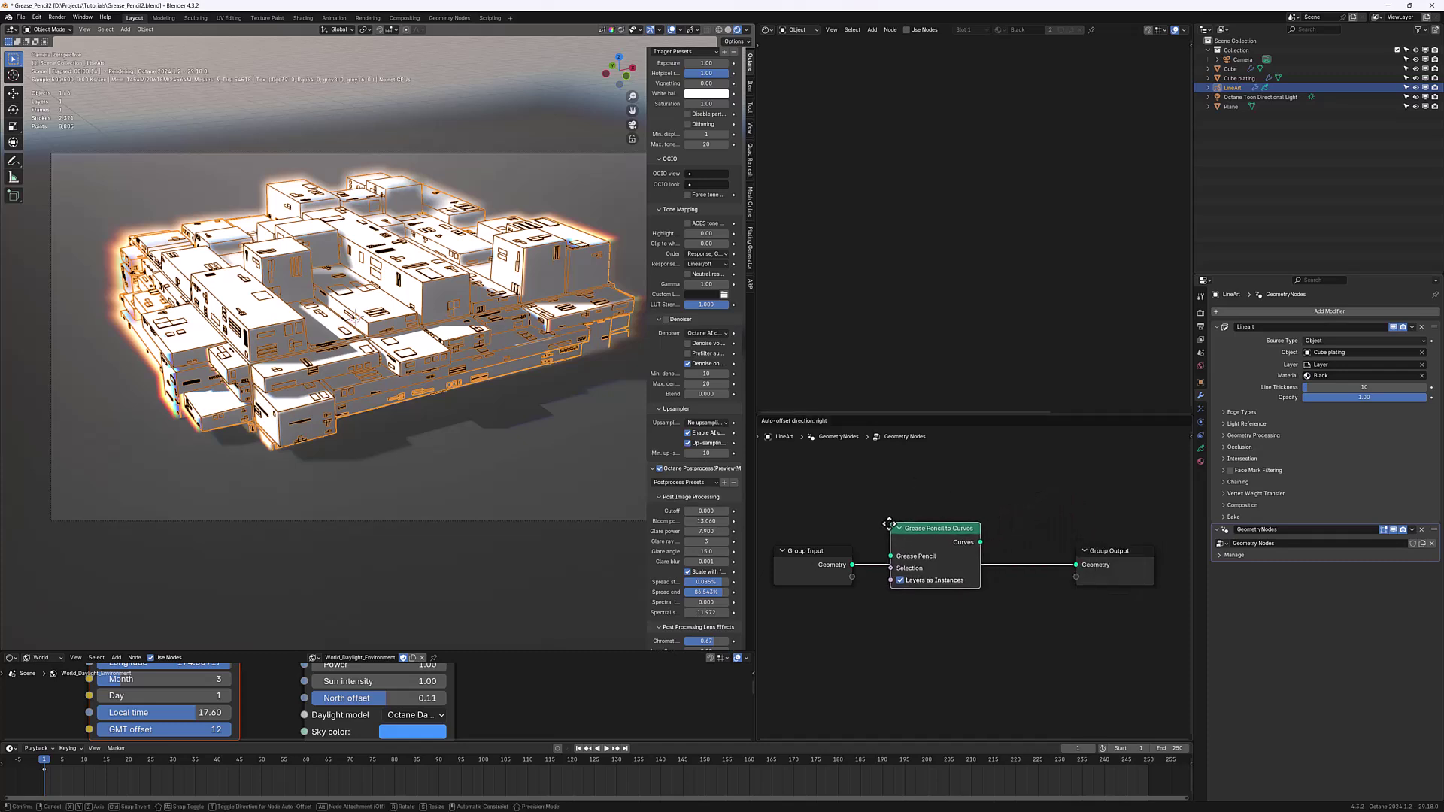
{"action": "left_click", "coordinate": [883, 532]}
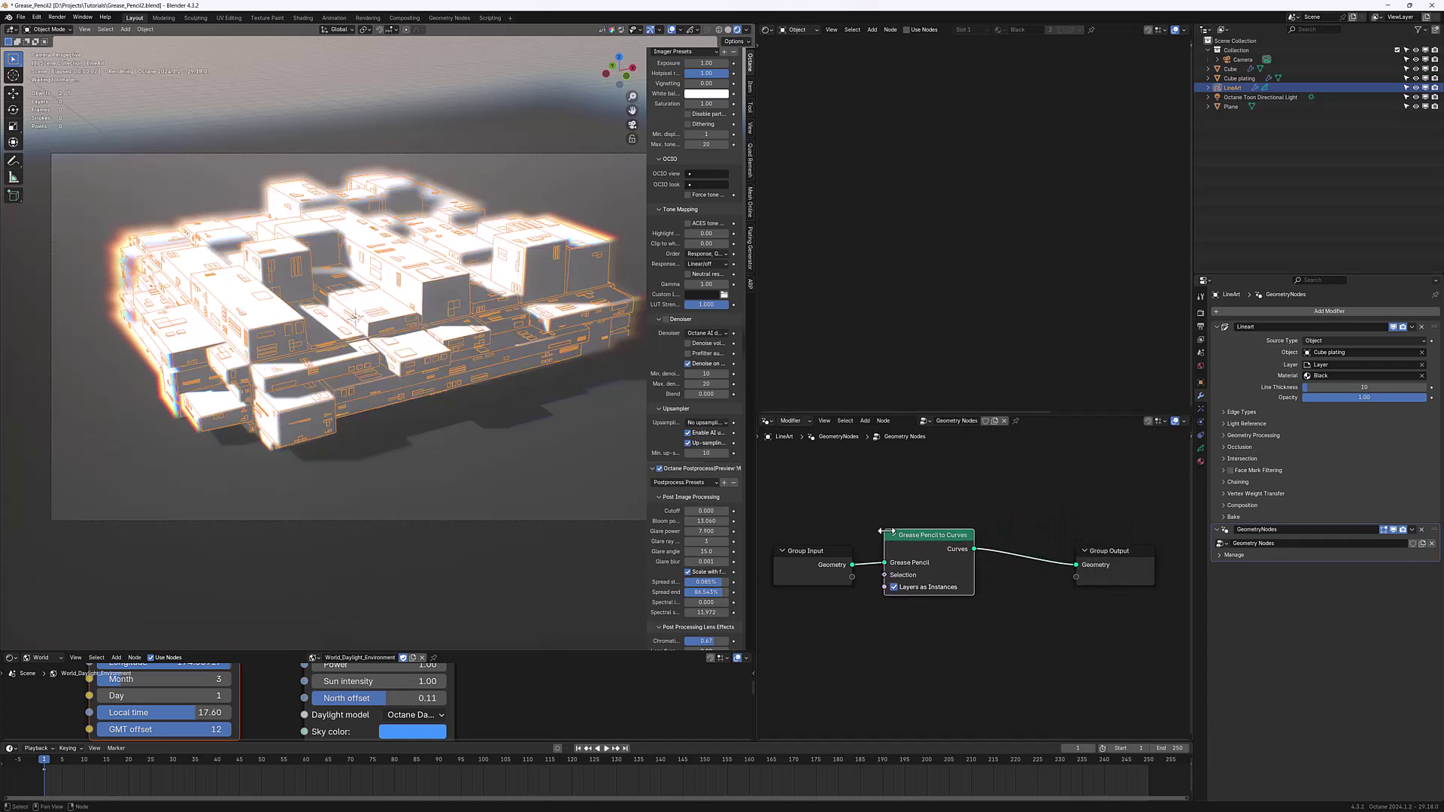
{"action": "left_click", "coordinate": [543, 434]}
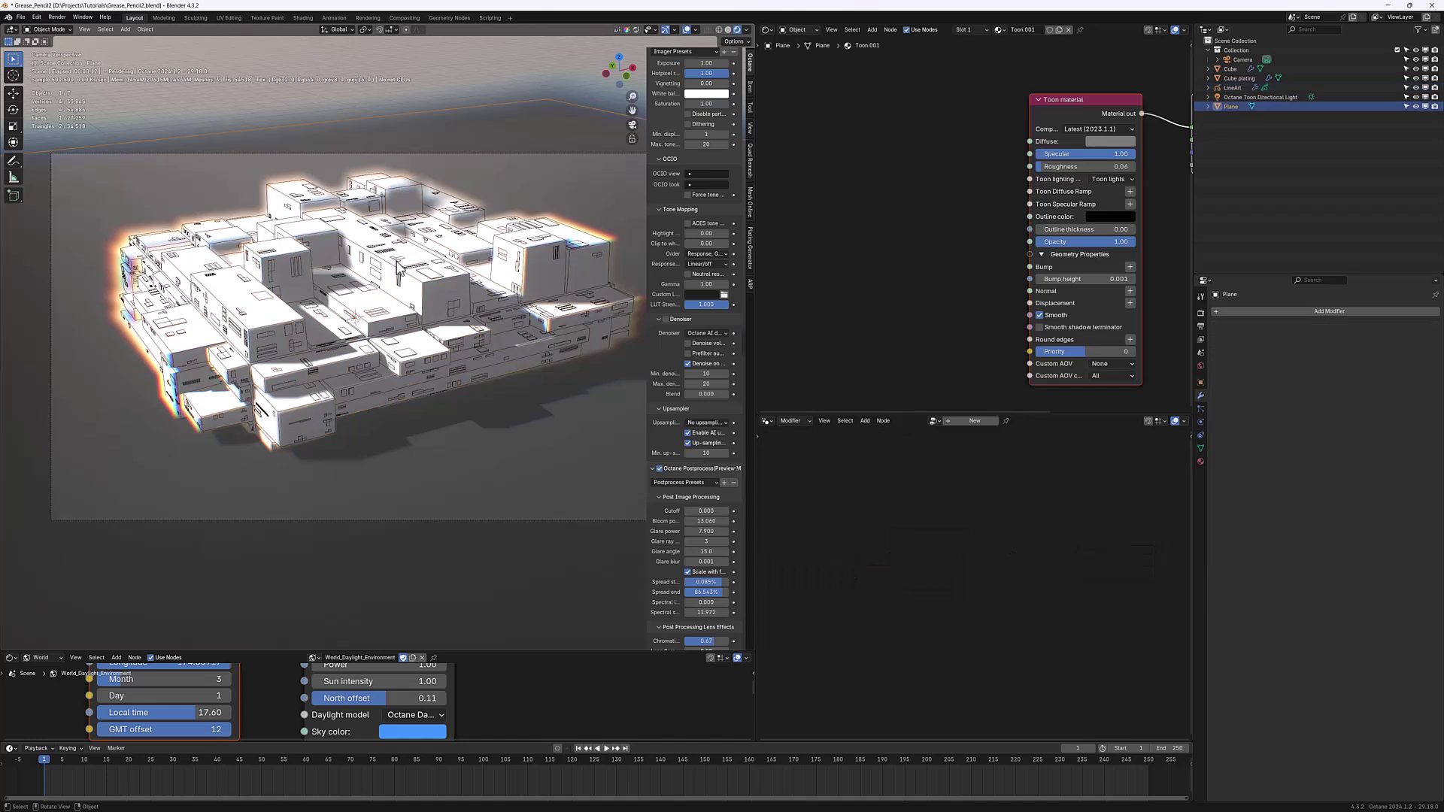
- Hide the viewport overlays and insert a Curve to Mesh node before LineArt's Group Output
{"action": "left_click", "coordinate": [687, 30]}
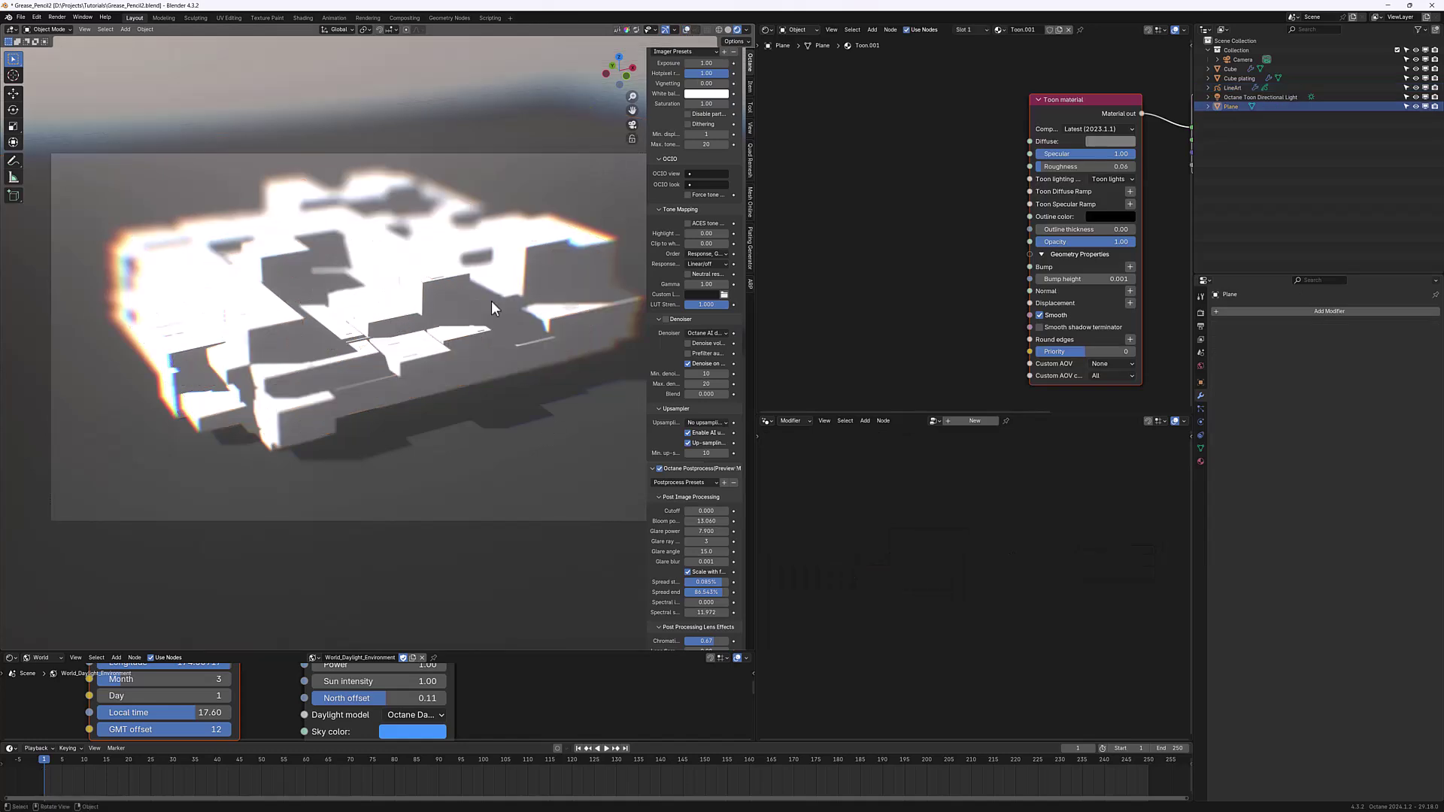
{"action": "left_click", "coordinate": [1233, 88]}
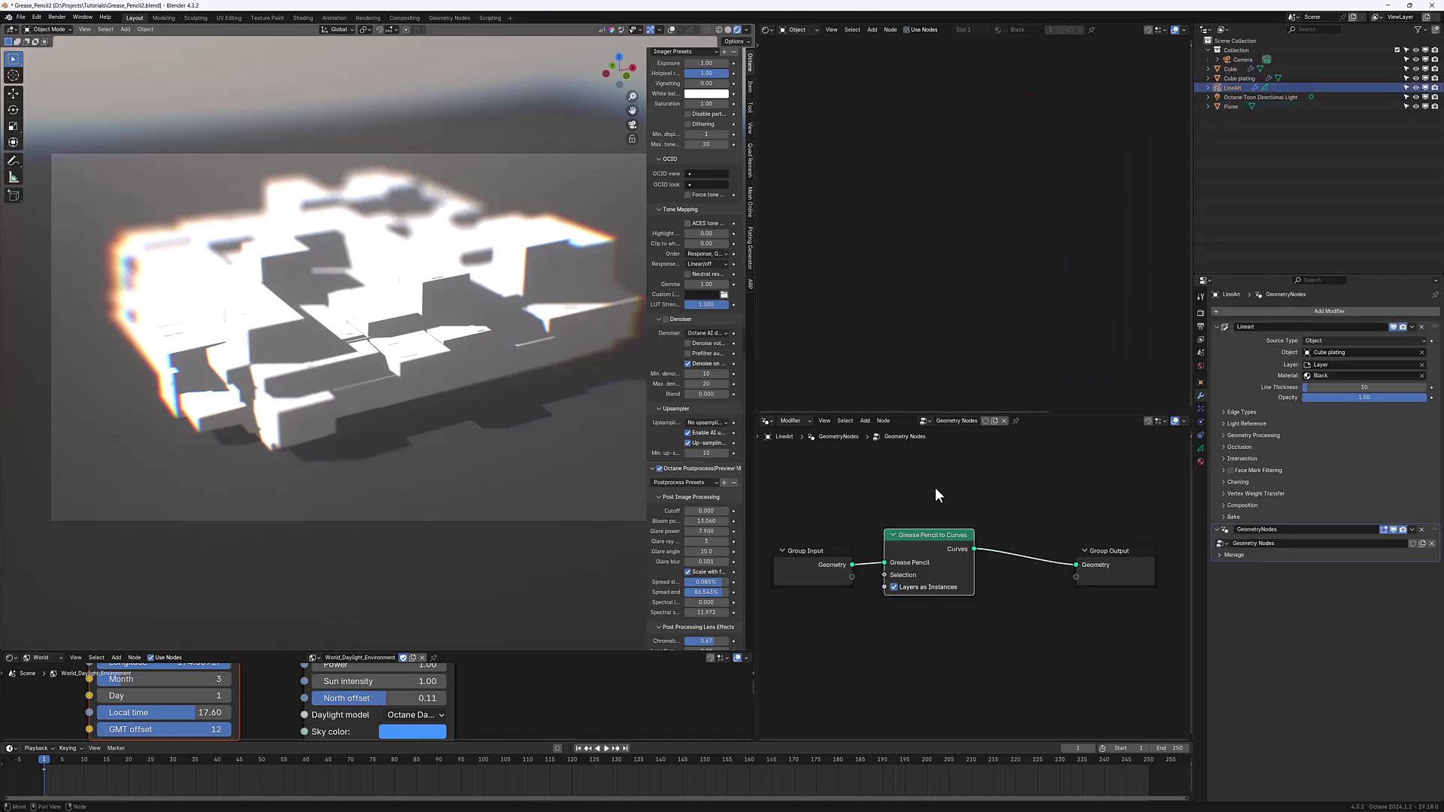
{"action": "middle_click_drag", "start_coordinate": [976, 501], "coordinate": [965, 490]}
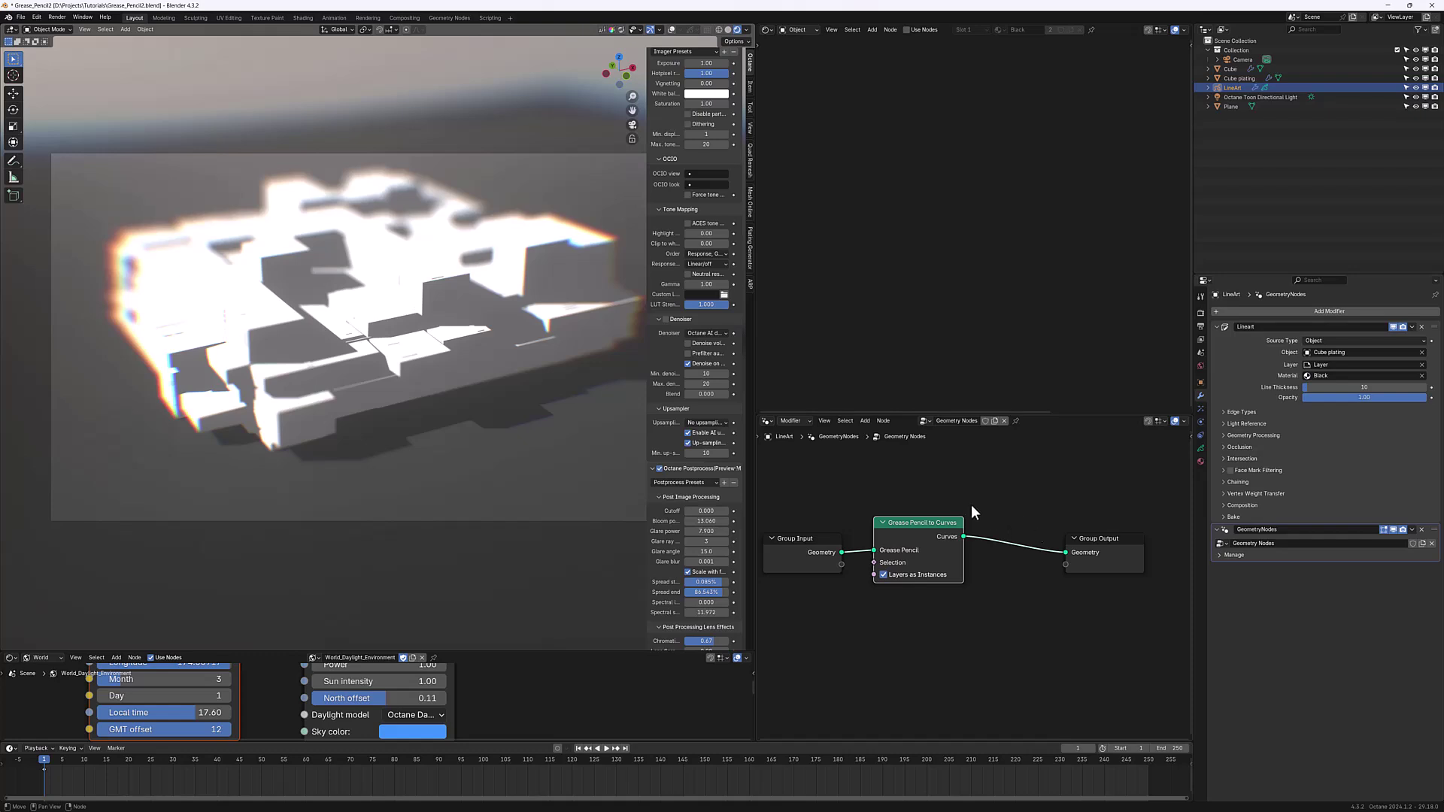
{"action": "key", "text": "shift+a"}
{"action": "type", "text": "curve"}
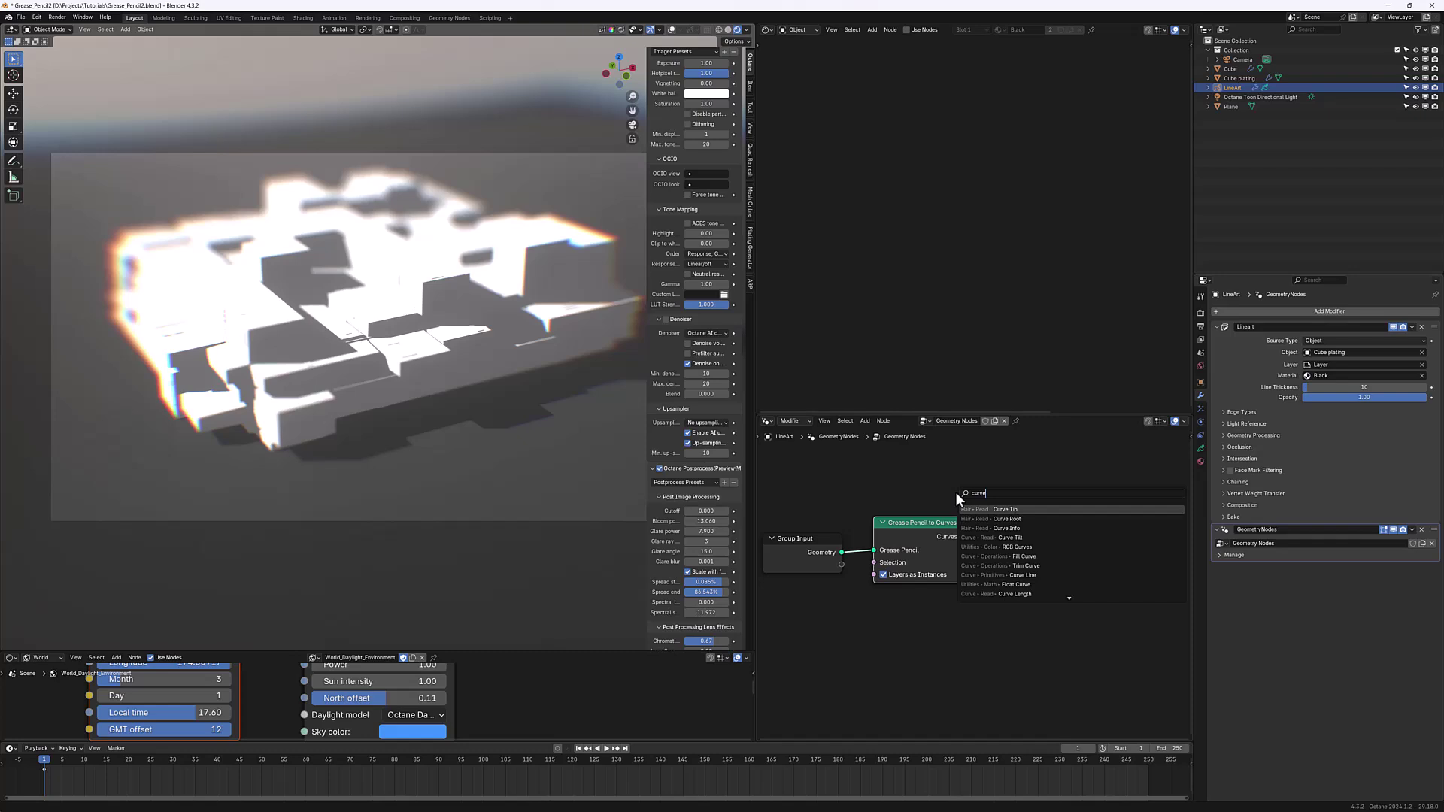
{"action": "type", "text": " to"}
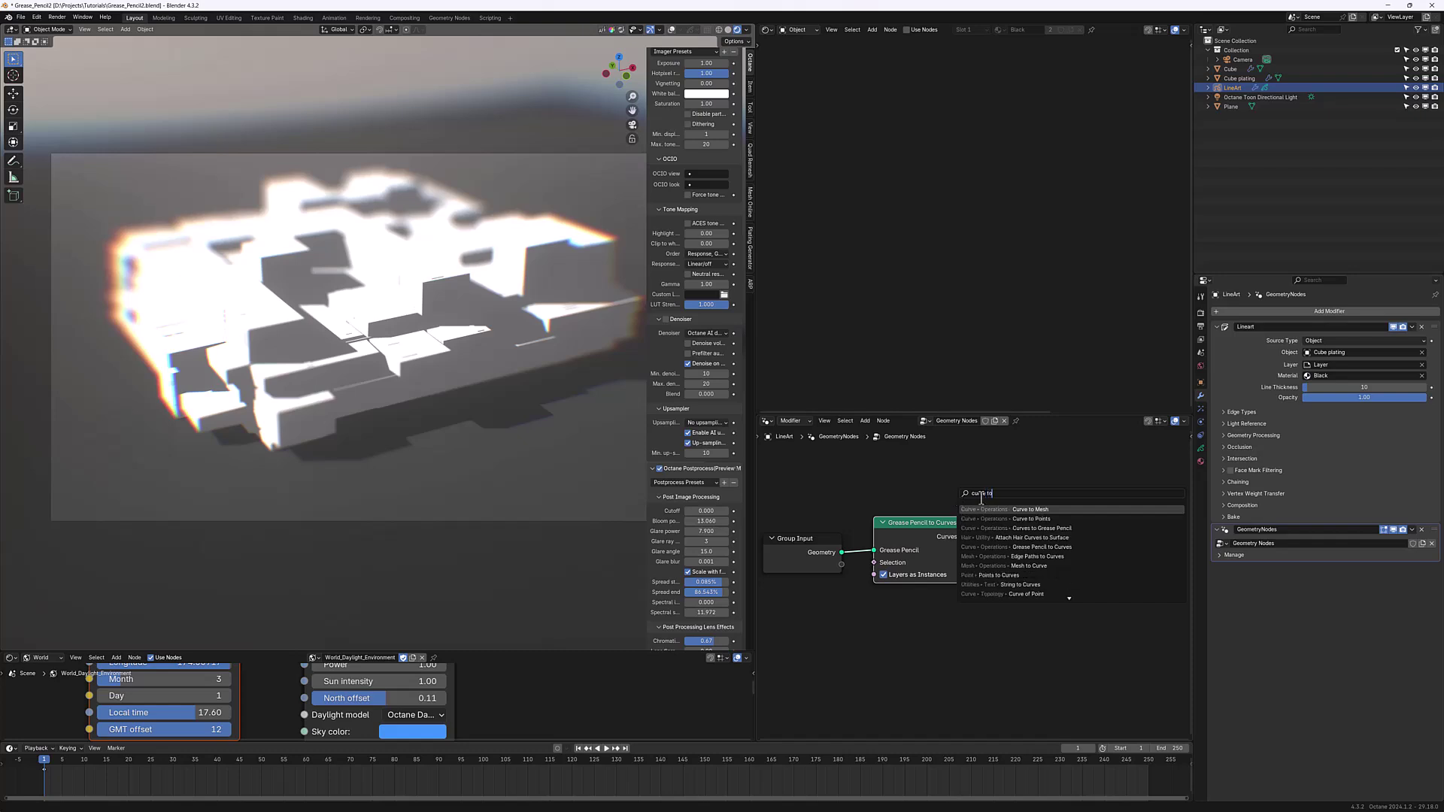
{"action": "left_click", "coordinate": [1021, 509]}
{"action": "left_click", "coordinate": [985, 513]}
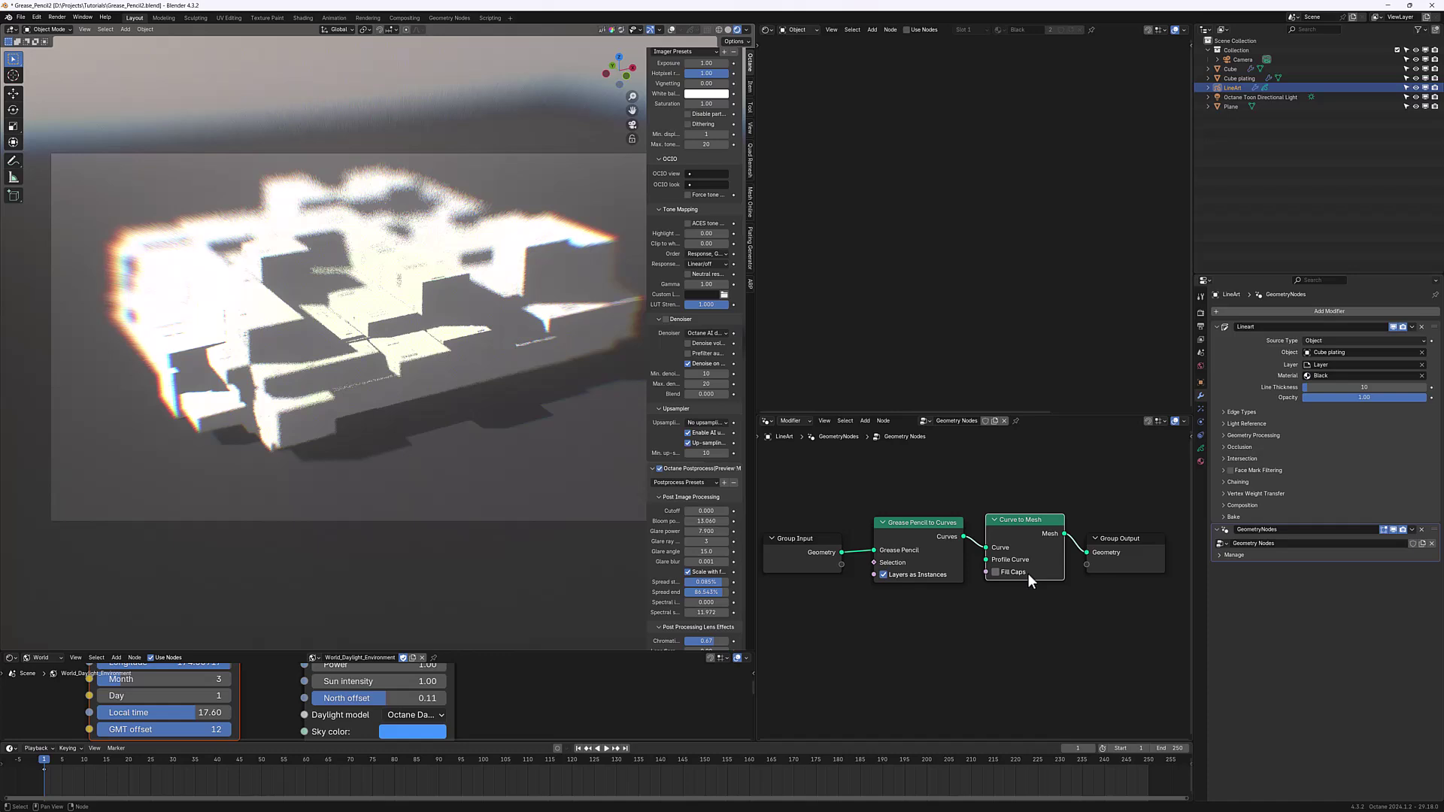
- Add a Curve Circle node and link it to the Curve to Mesh Profile Curve
{"action": "key", "text": "shift+a"}
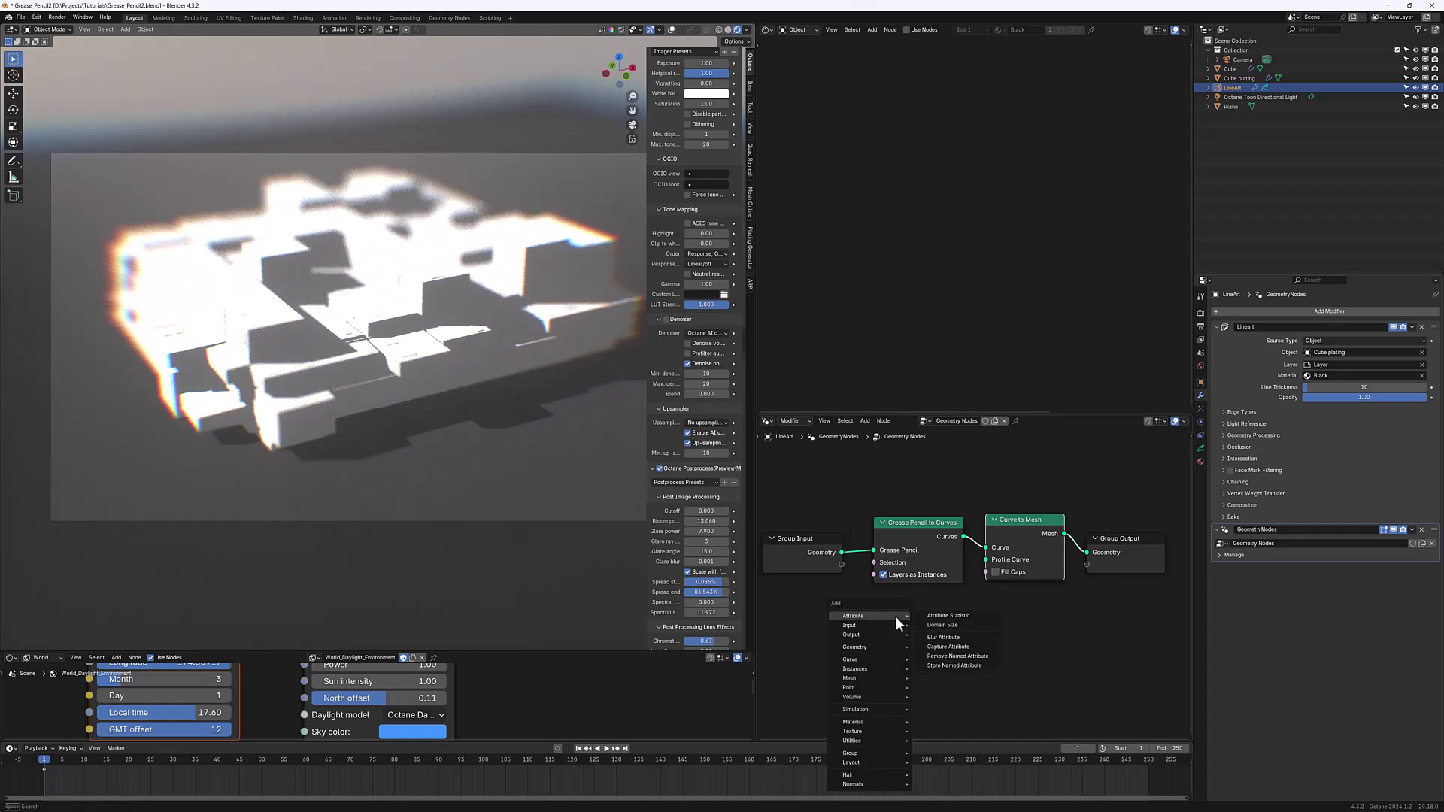
{"action": "type", "text": "circle"}
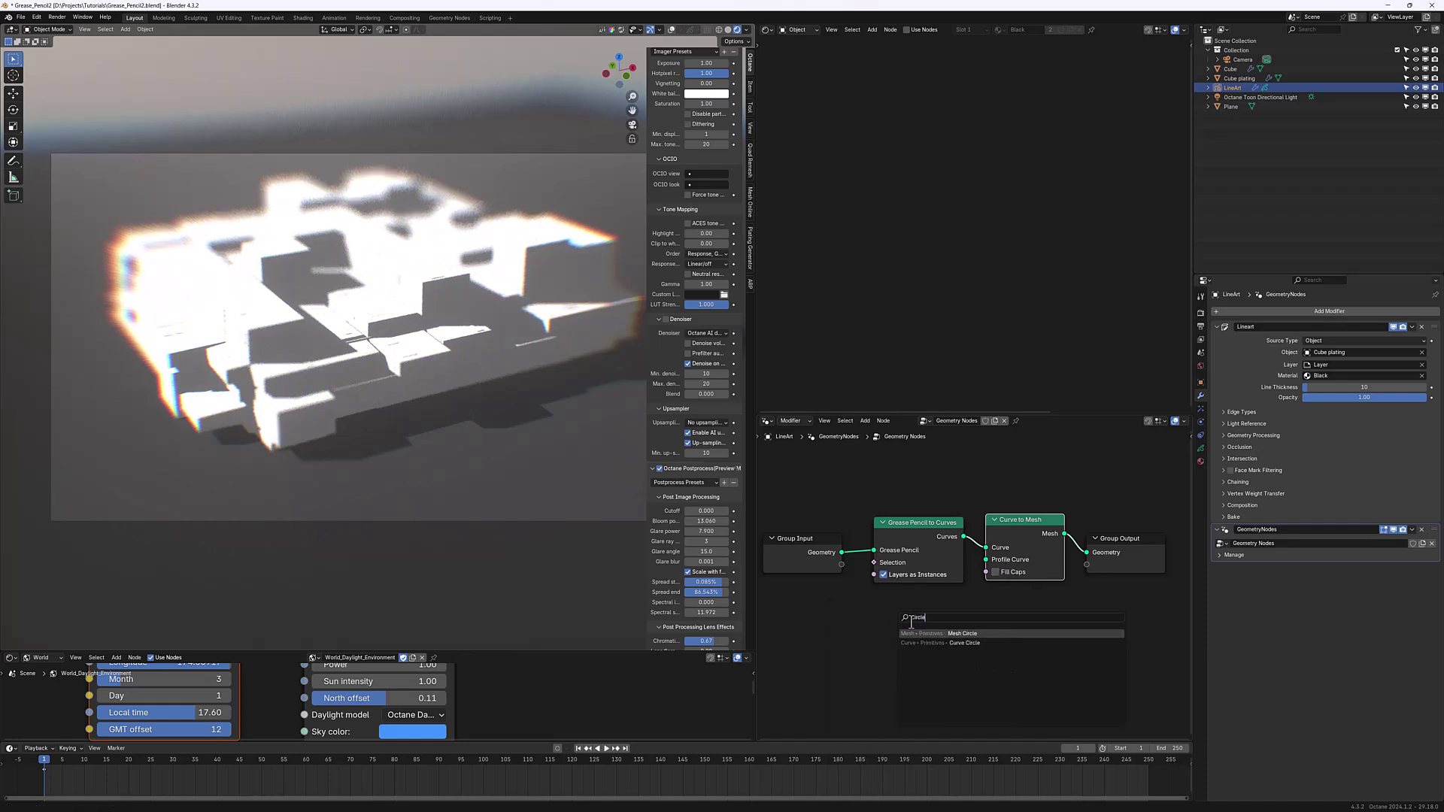
{"action": "left_click", "coordinate": [977, 642]}
{"action": "left_click", "coordinate": [872, 607]}
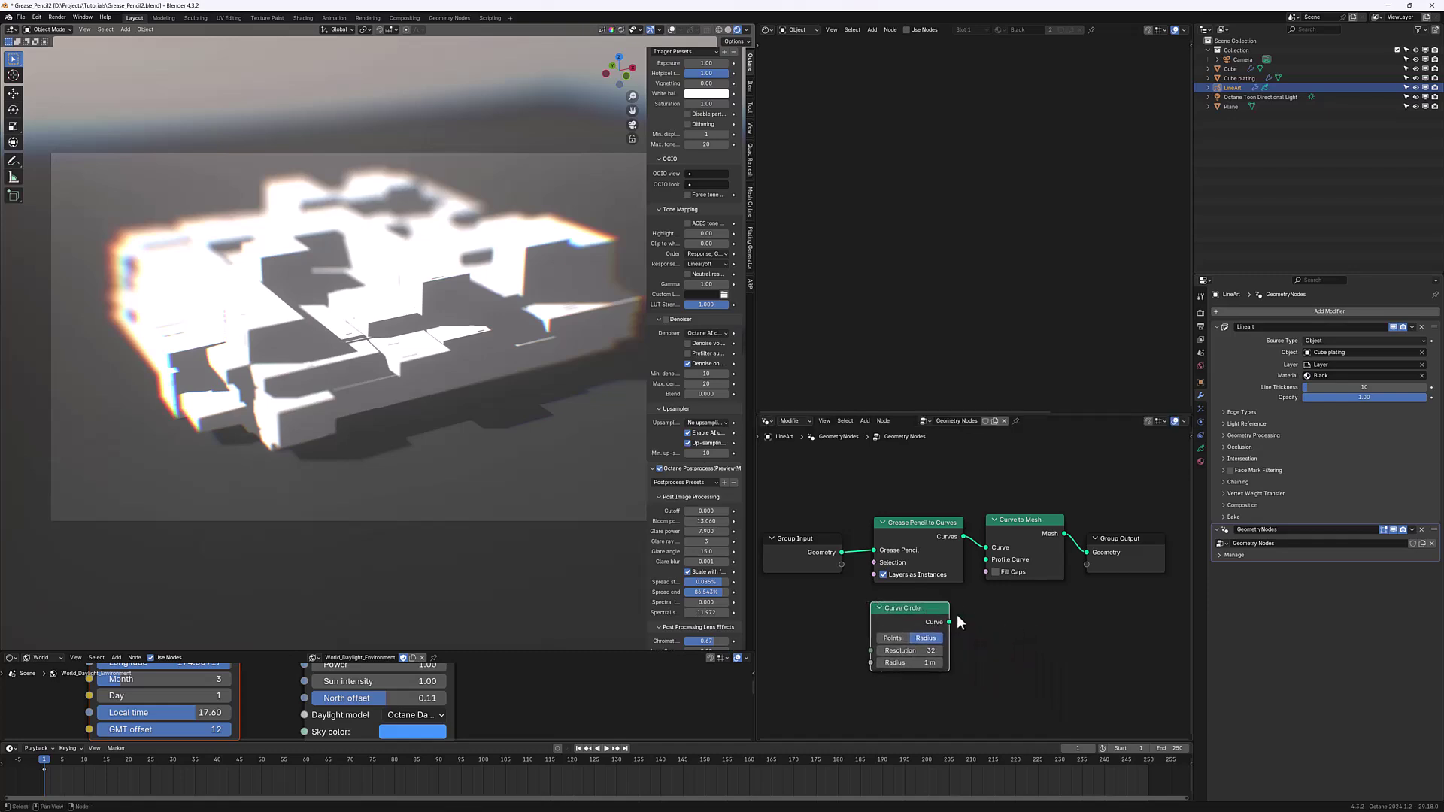
{"action": "left_click_drag", "start_coordinate": [983, 575], "coordinate": [986, 561]}
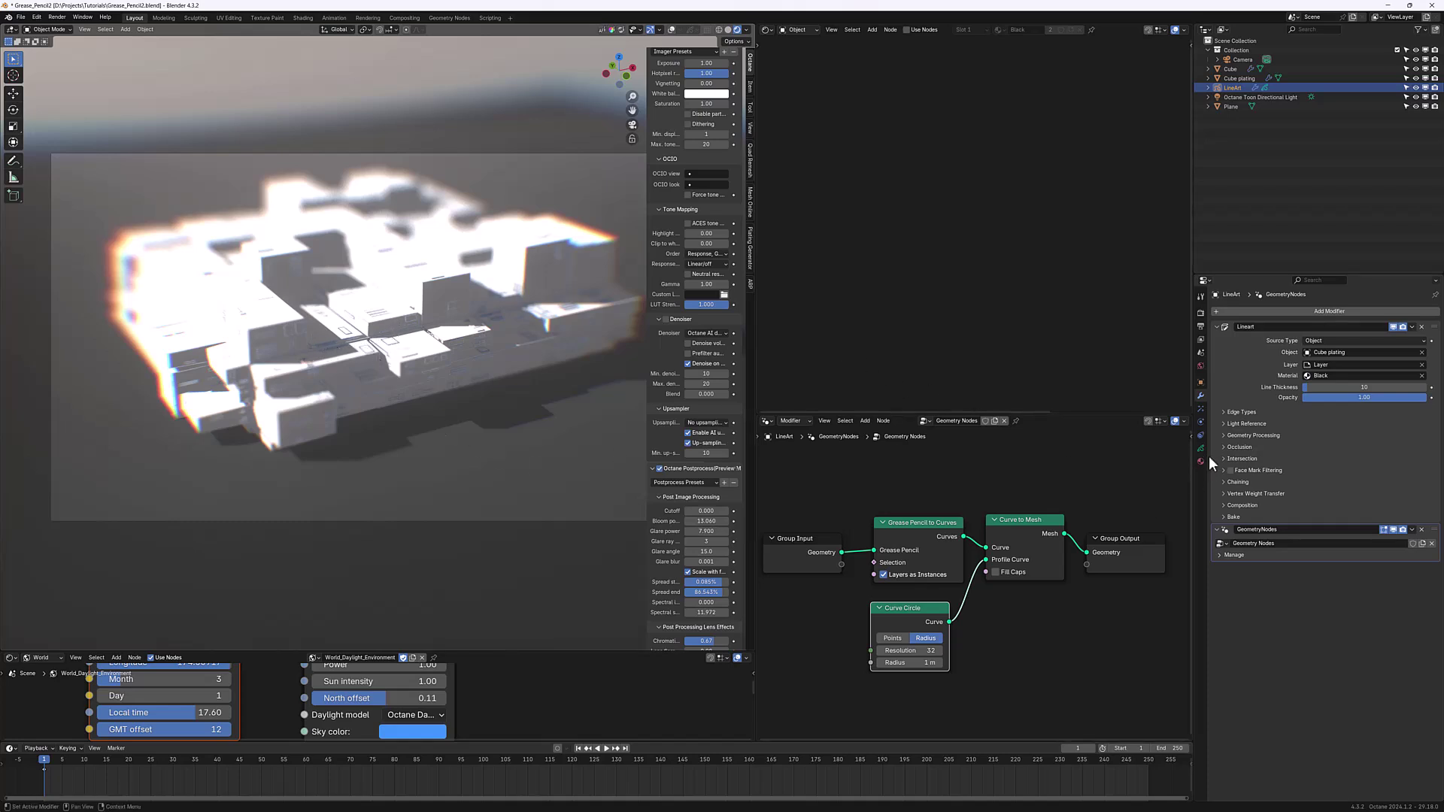
- Enable nodes on the Black material and replace Principled BSDF with an Octane Toon material
{"action": "left_click", "coordinate": [1202, 461]}
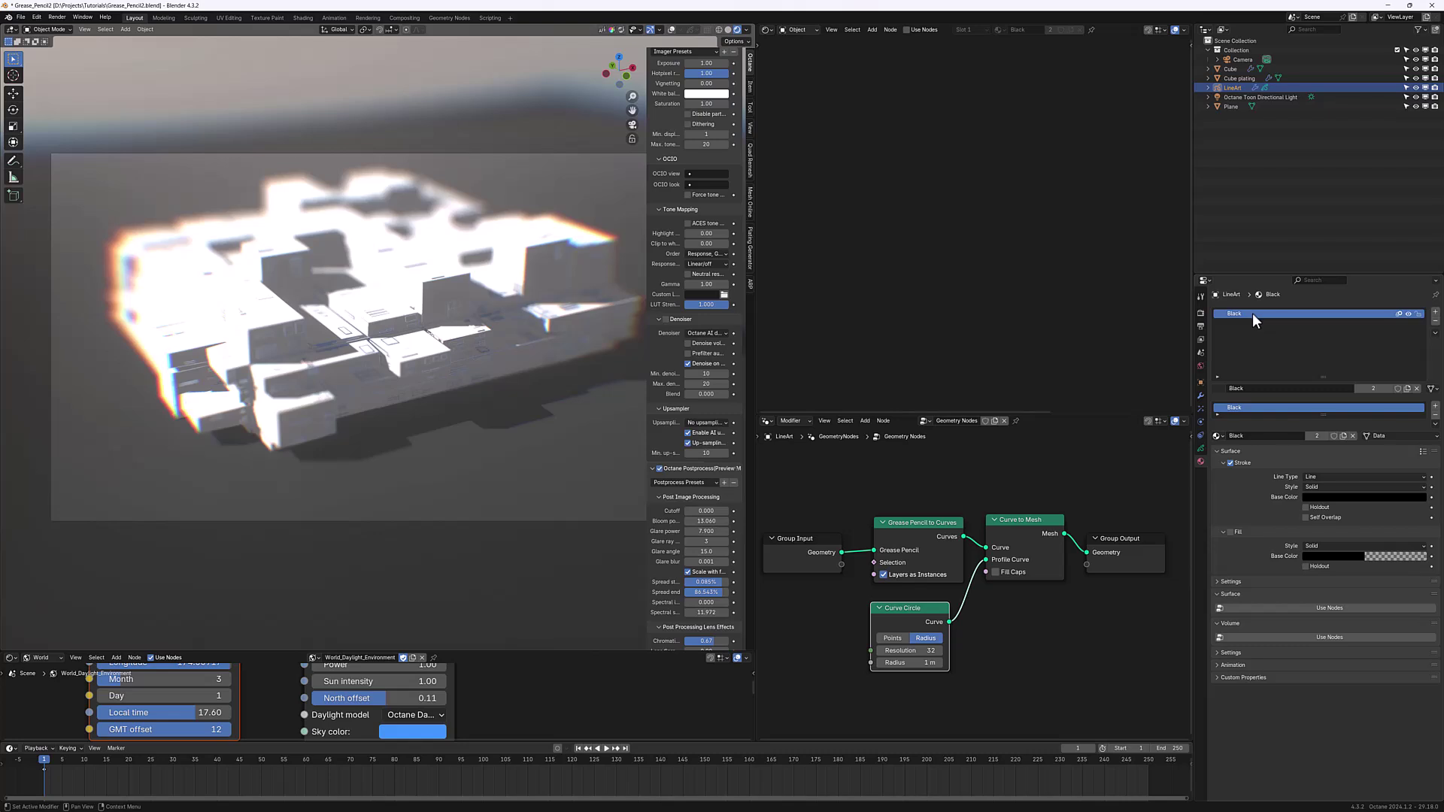
{"action": "left_click", "coordinate": [907, 29]}
{"action": "left_click", "coordinate": [903, 139]}
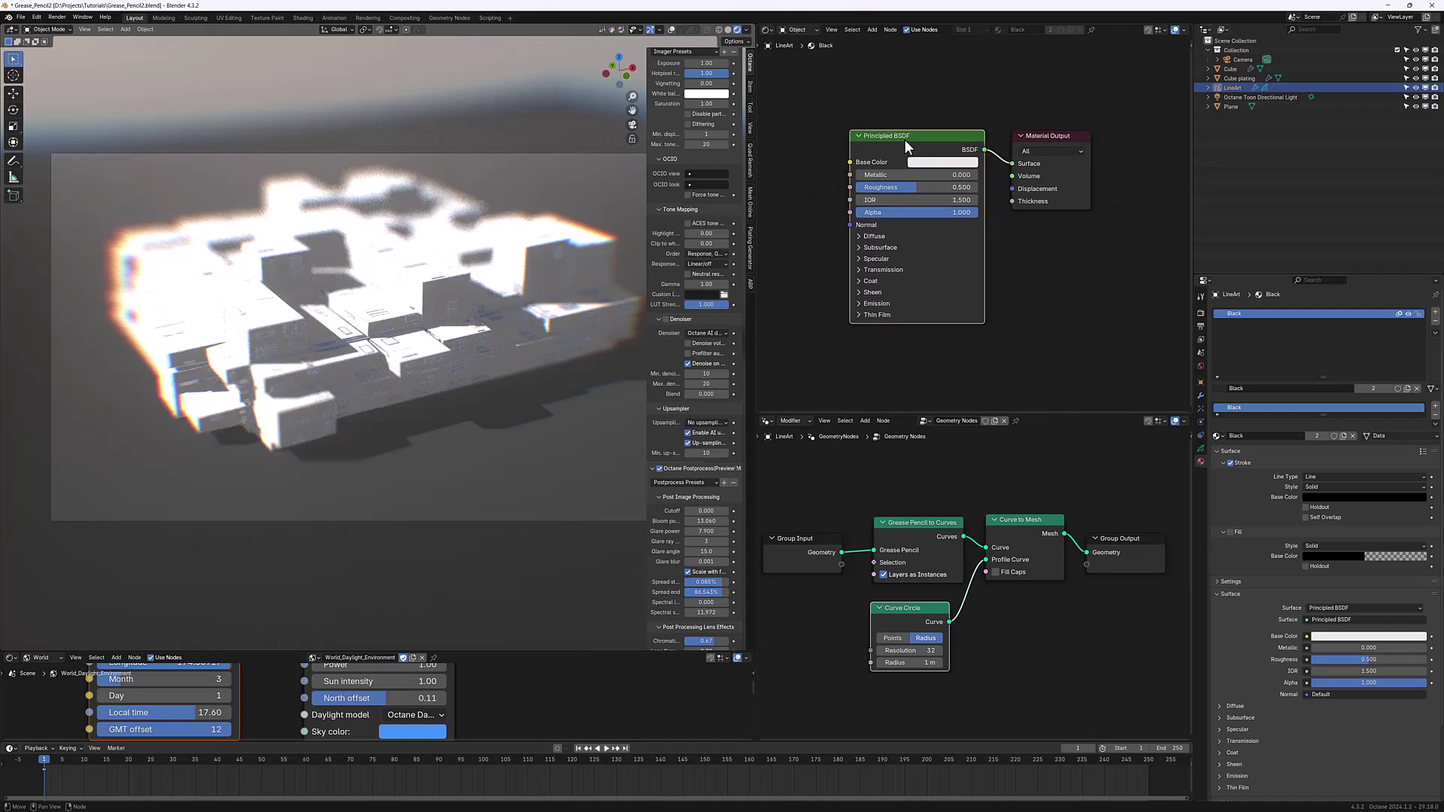
{"action": "key", "text": "x"}
{"action": "key", "text": "shift+a"}
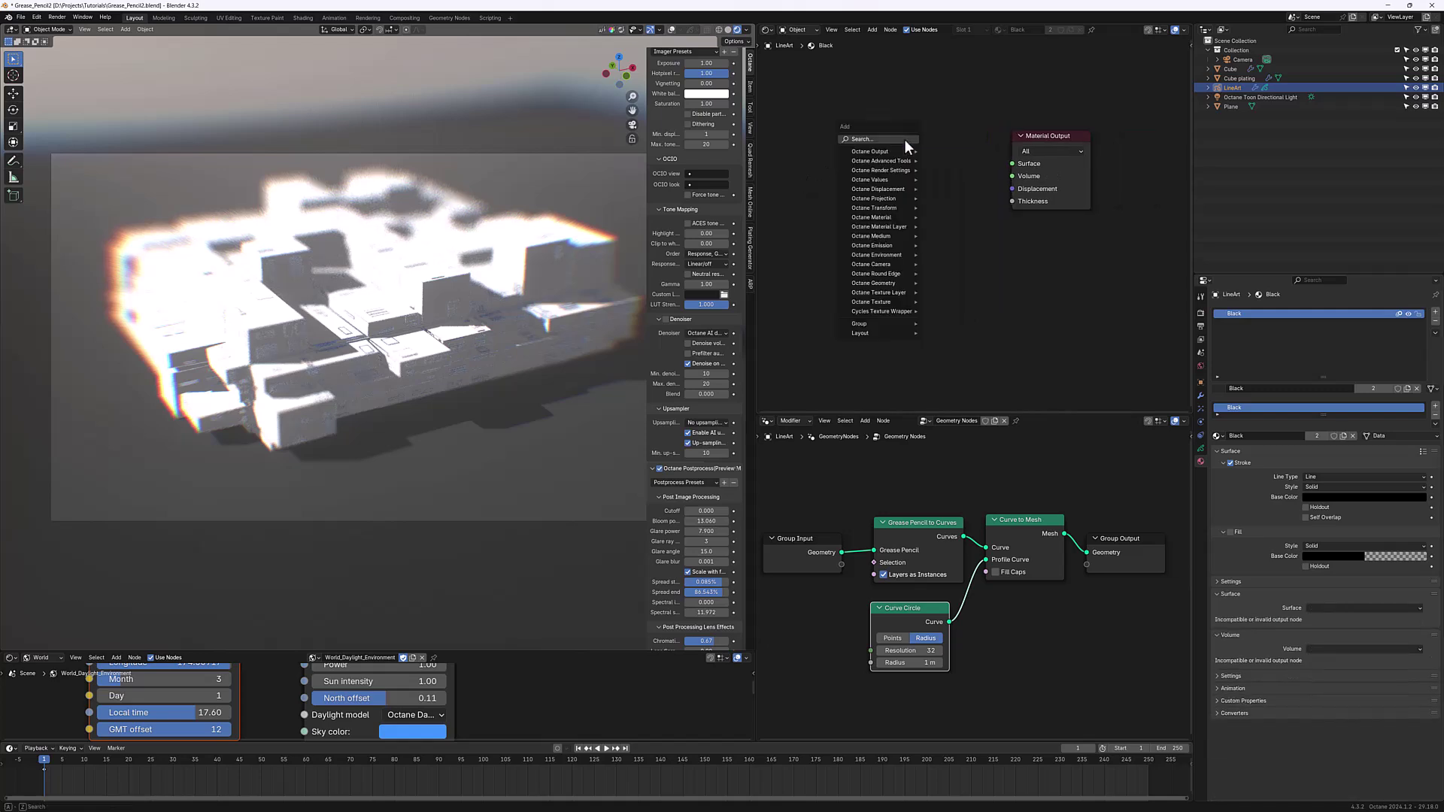
{"action": "type", "text": "too"}
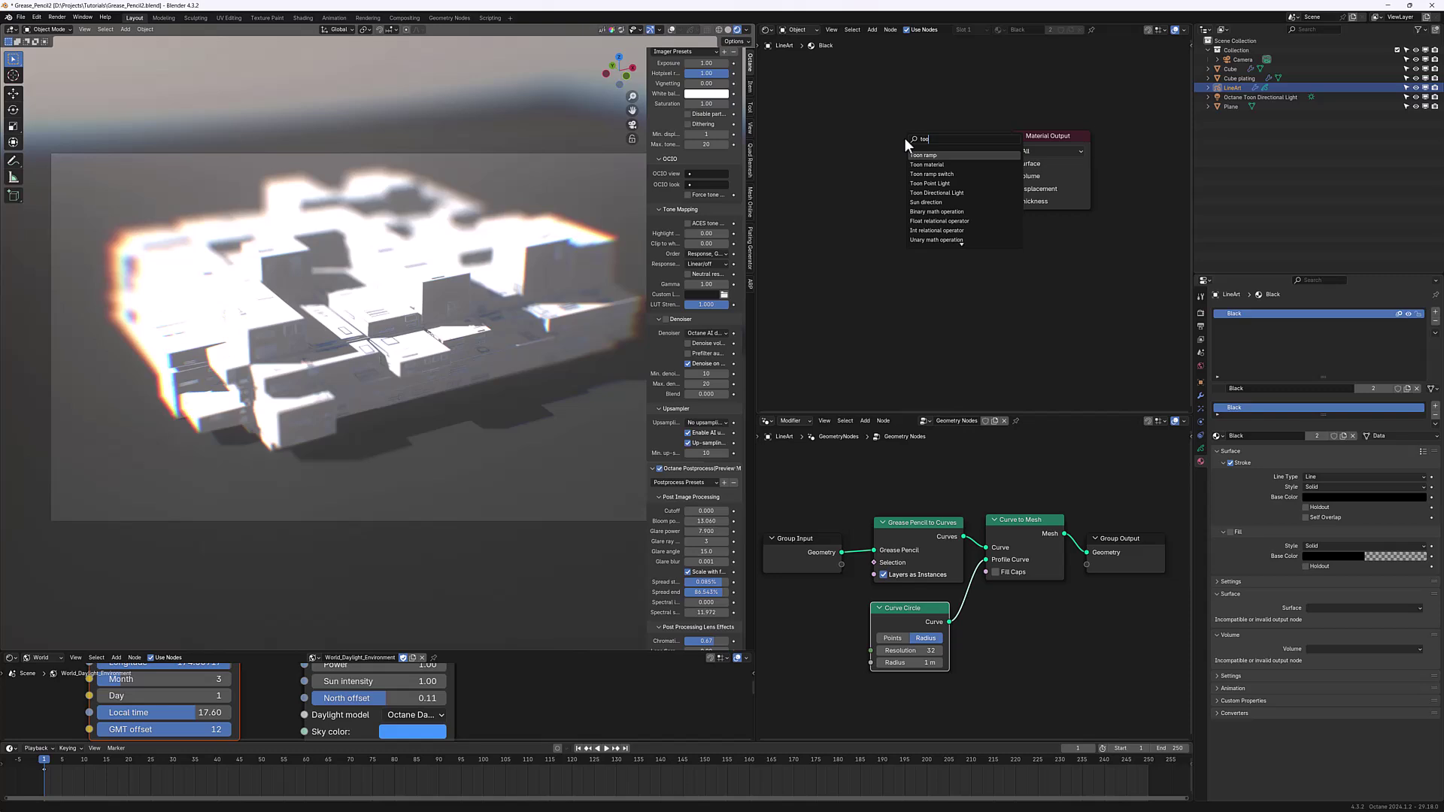
{"action": "left_click", "coordinate": [933, 164]}
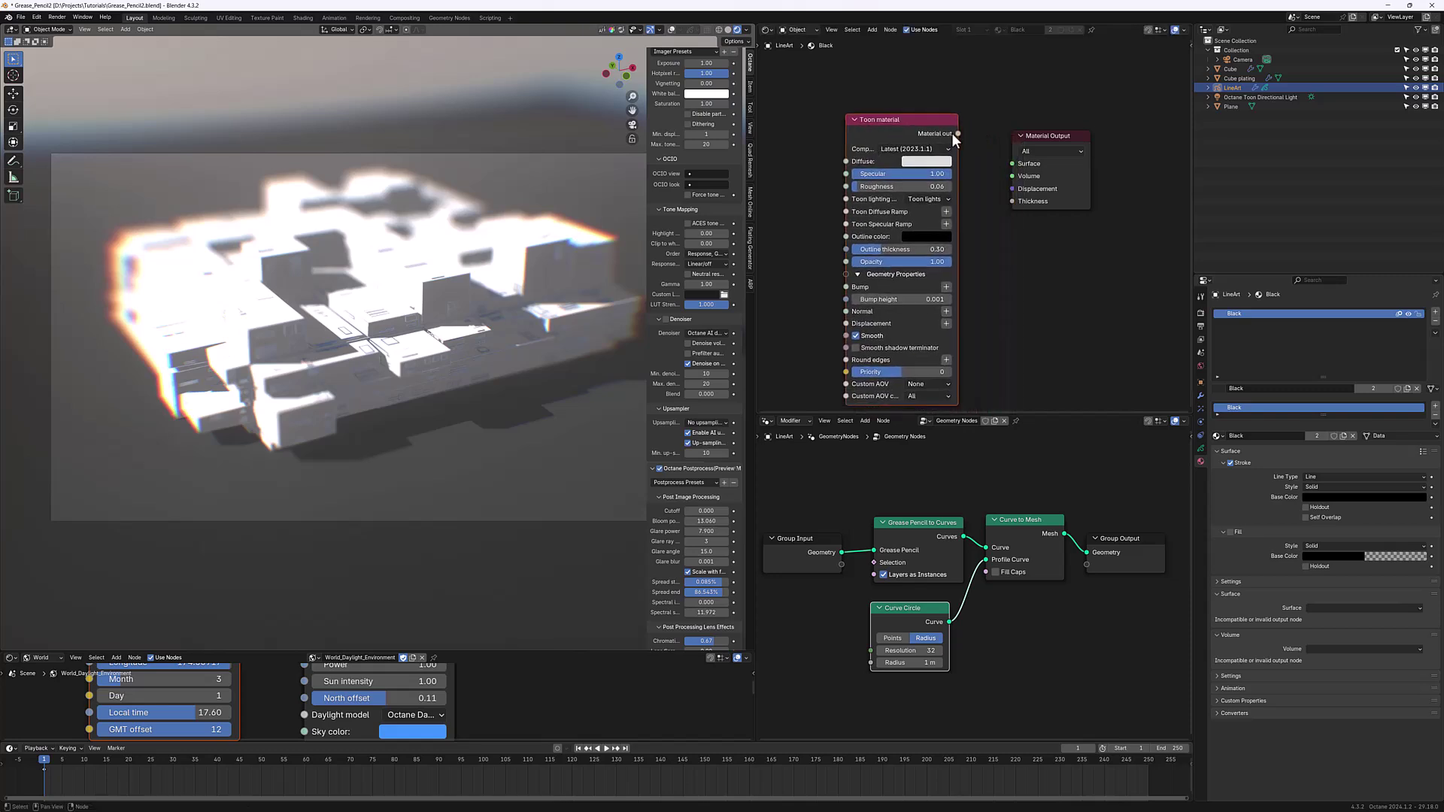
{"action": "mouse_move", "coordinate": [958, 133]}
{"action": "left_mouse_down"}
{"action": "mouse_move", "coordinate": [999, 172]}
{"action": "mouse_move", "coordinate": [1012, 164]}
{"action": "mouse_move", "coordinate": [1005, 258]}
{"action": "left_mouse_up"}
- Set the toon material's diffuse to black, specular to 0 and outline thickness to 0
{"action": "left_click", "coordinate": [925, 163]}
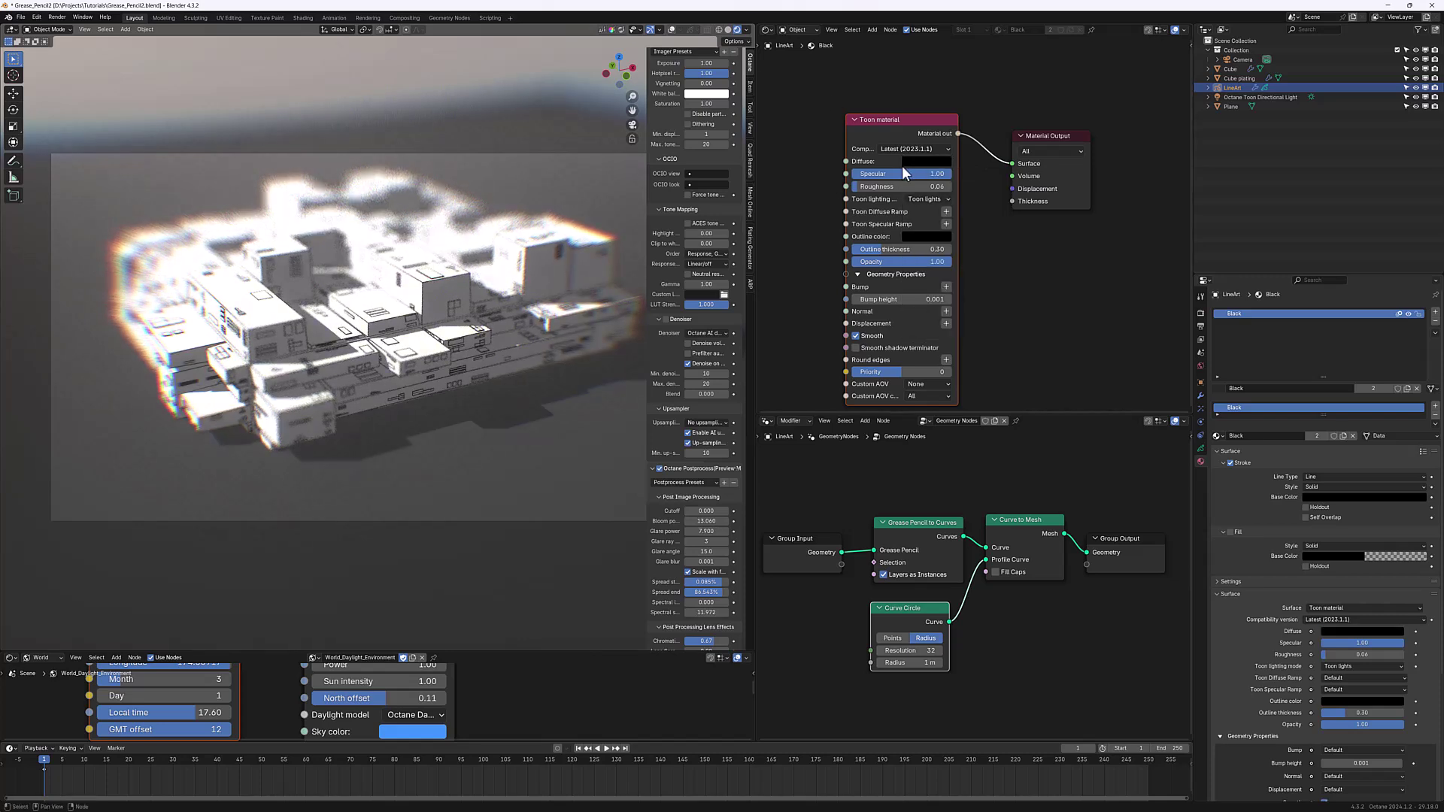
{"action": "left_click", "coordinate": [902, 174]}
{"action": "type", "text": "0.35"}
{"action": "key", "text": "Return"}
{"action": "left_click_drag", "start_coordinate": [903, 174], "coordinate": [858, 173]}
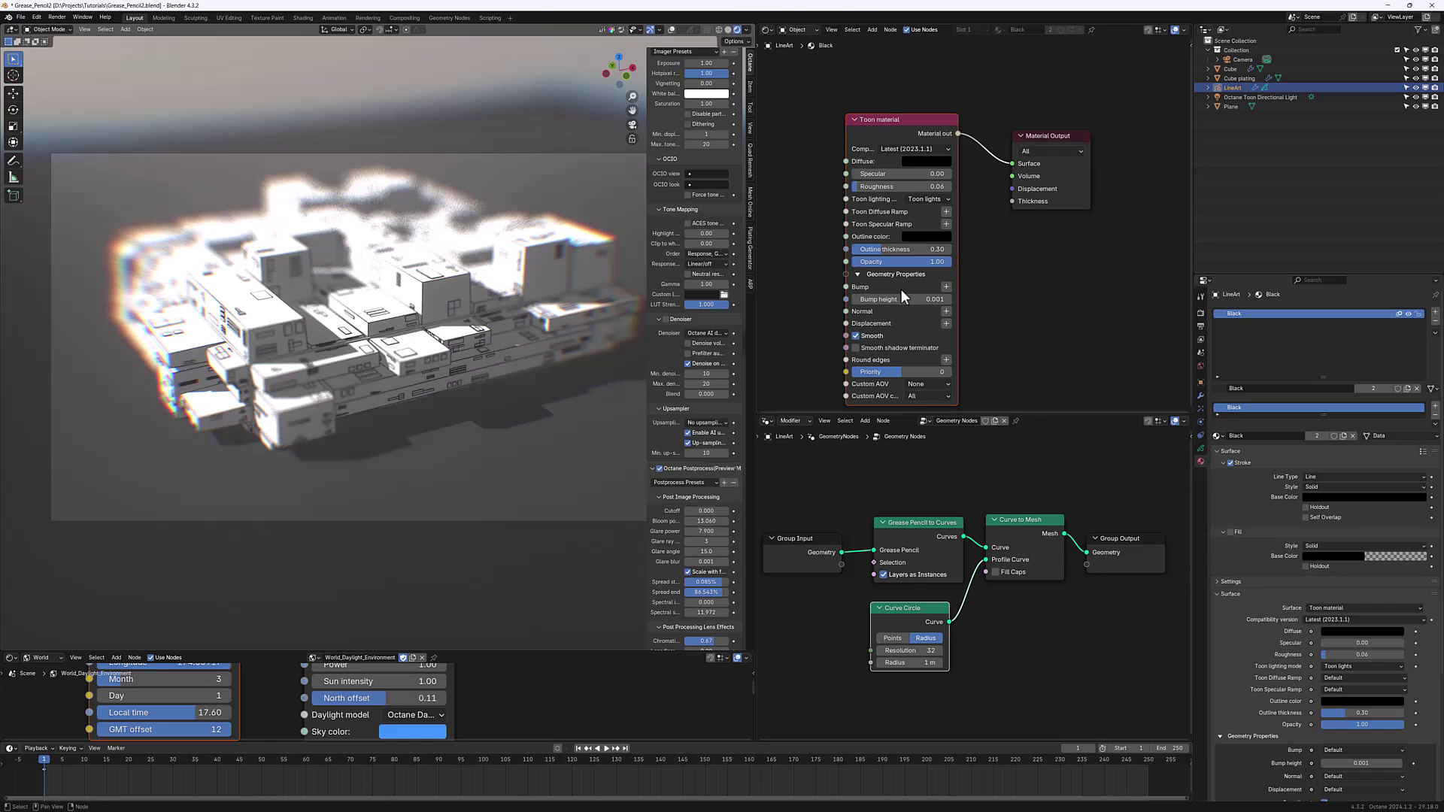
{"action": "left_click_drag", "start_coordinate": [891, 251], "coordinate": [835, 251]}
- Widen the rendered 3D view and set the Curve Circle profile resolution to 8
{"action": "left_click_drag", "start_coordinate": [756, 364], "coordinate": [984, 368]}
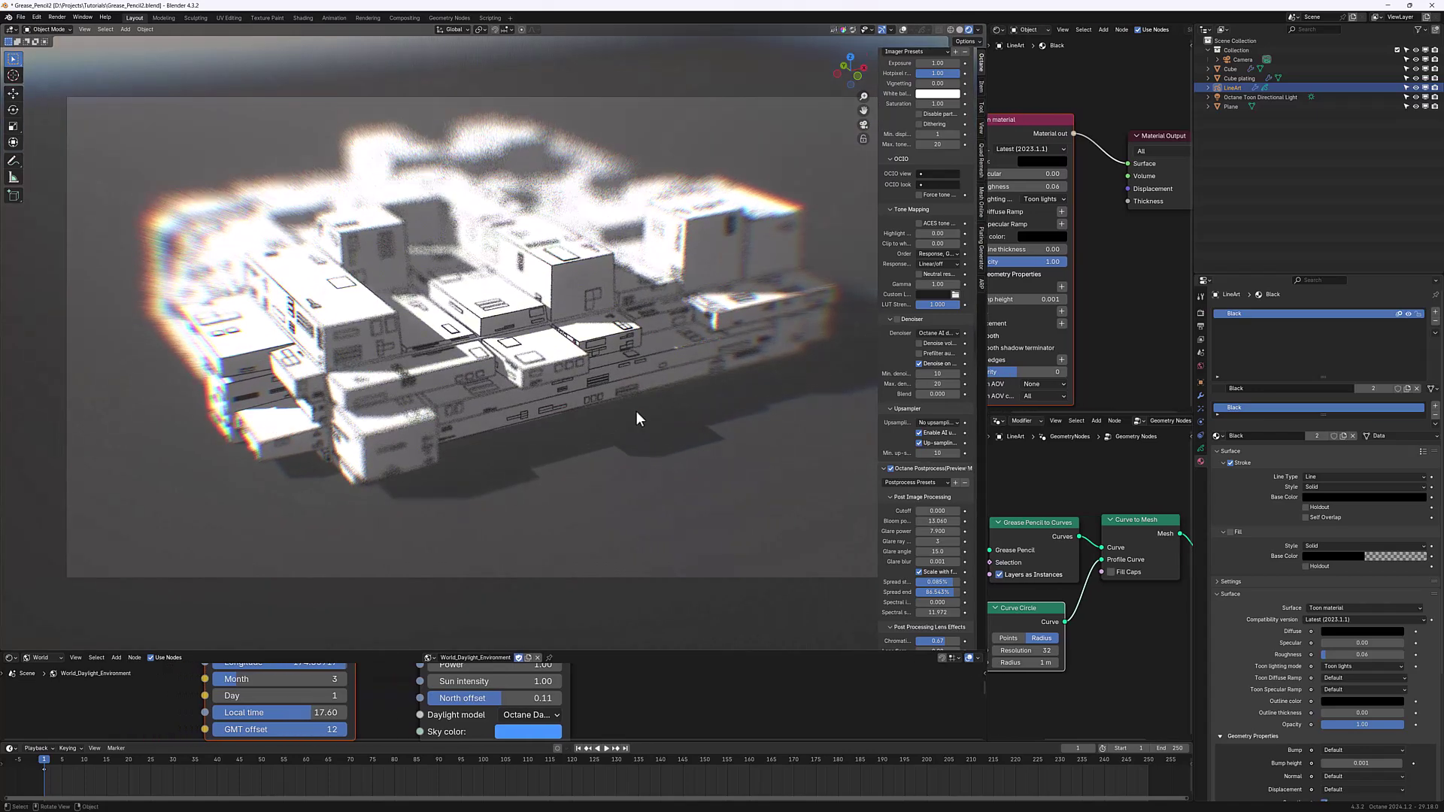
{"action": "scroll", "coordinate": [637, 410], "scroll_direction": "up", "scroll_amount": 4}
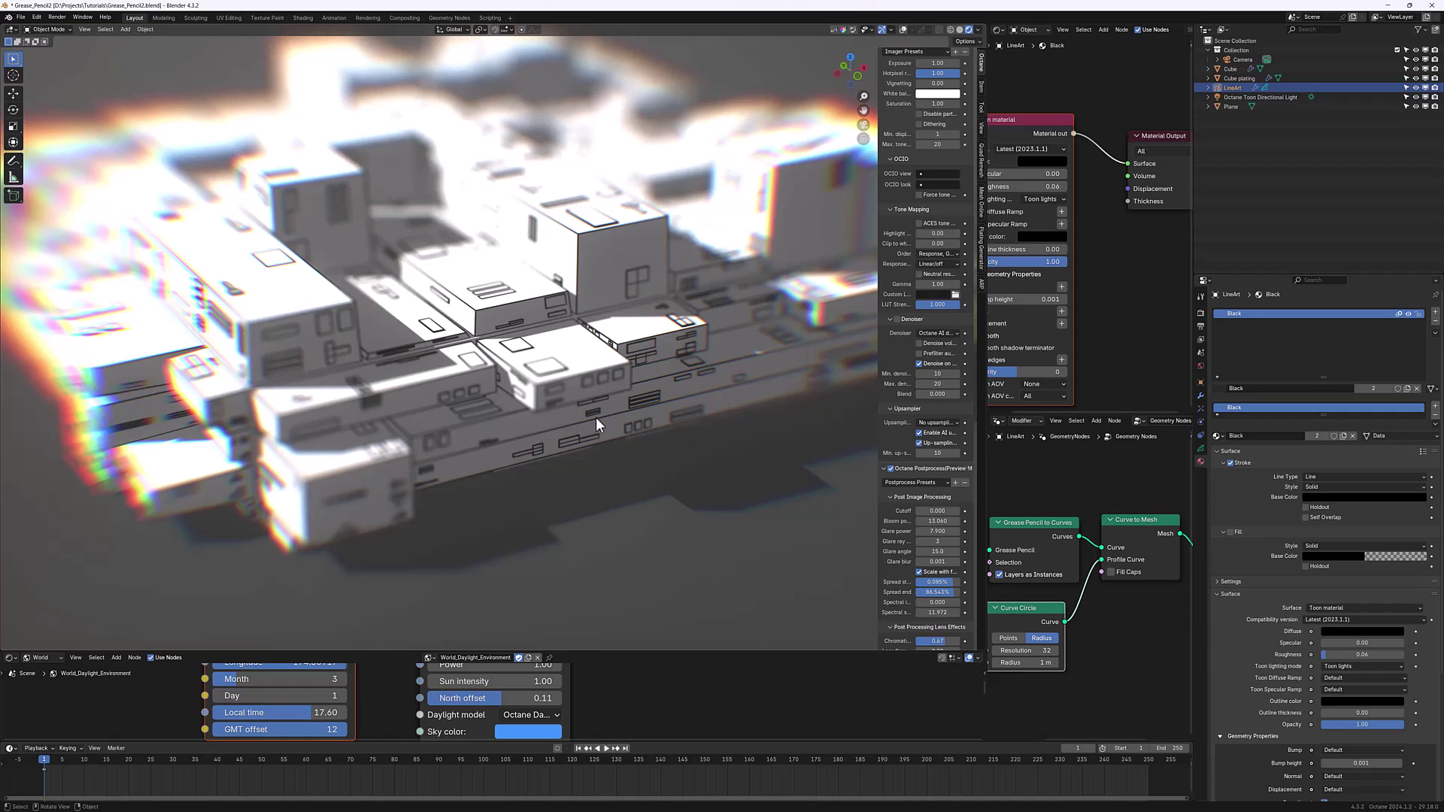
{"action": "middle_click_drag", "start_coordinate": [1093, 625], "coordinate": [1110, 584]}
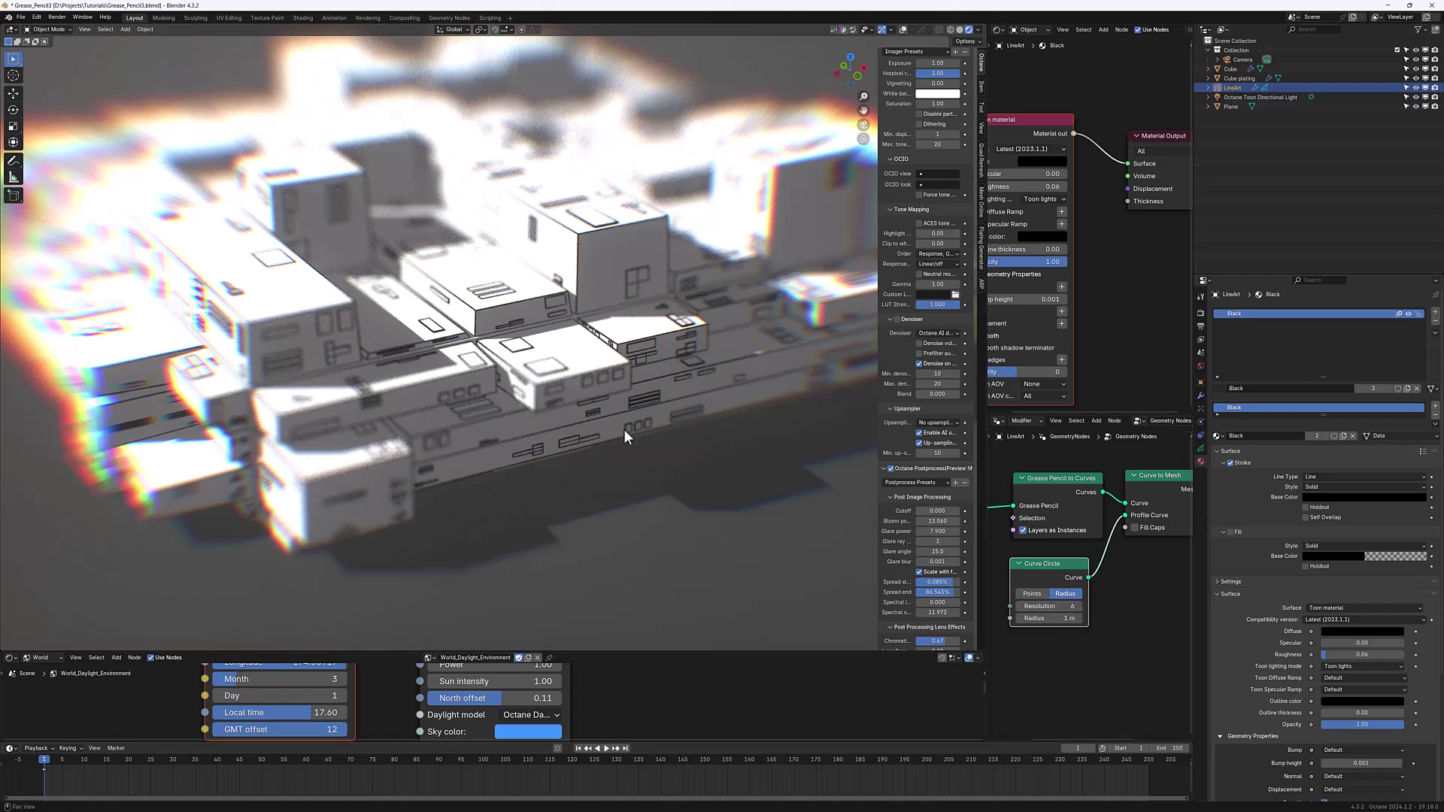
{"action": "key", "text": "w"}
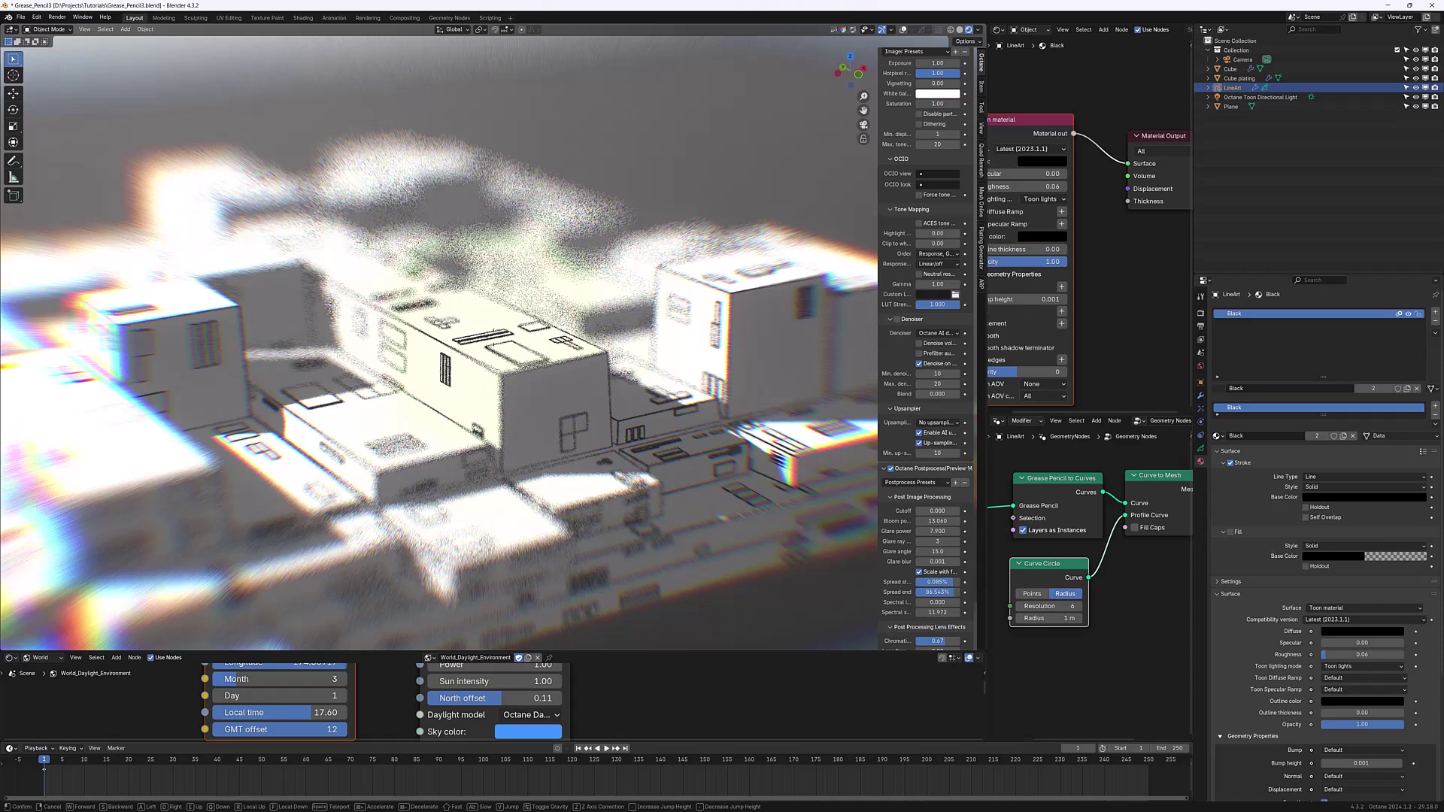
{"action": "key", "text": "w"}
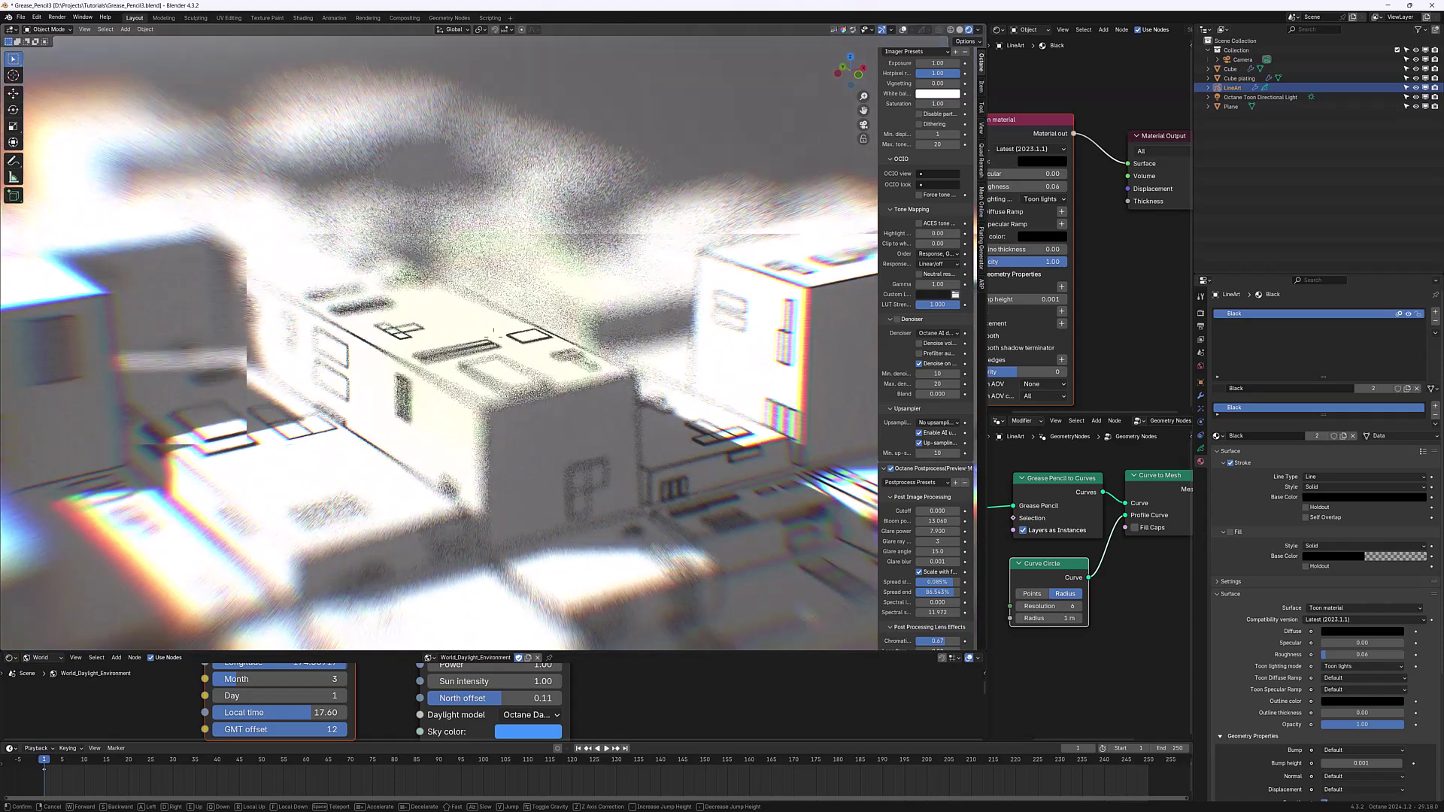
{"action": "key", "text": "s"}
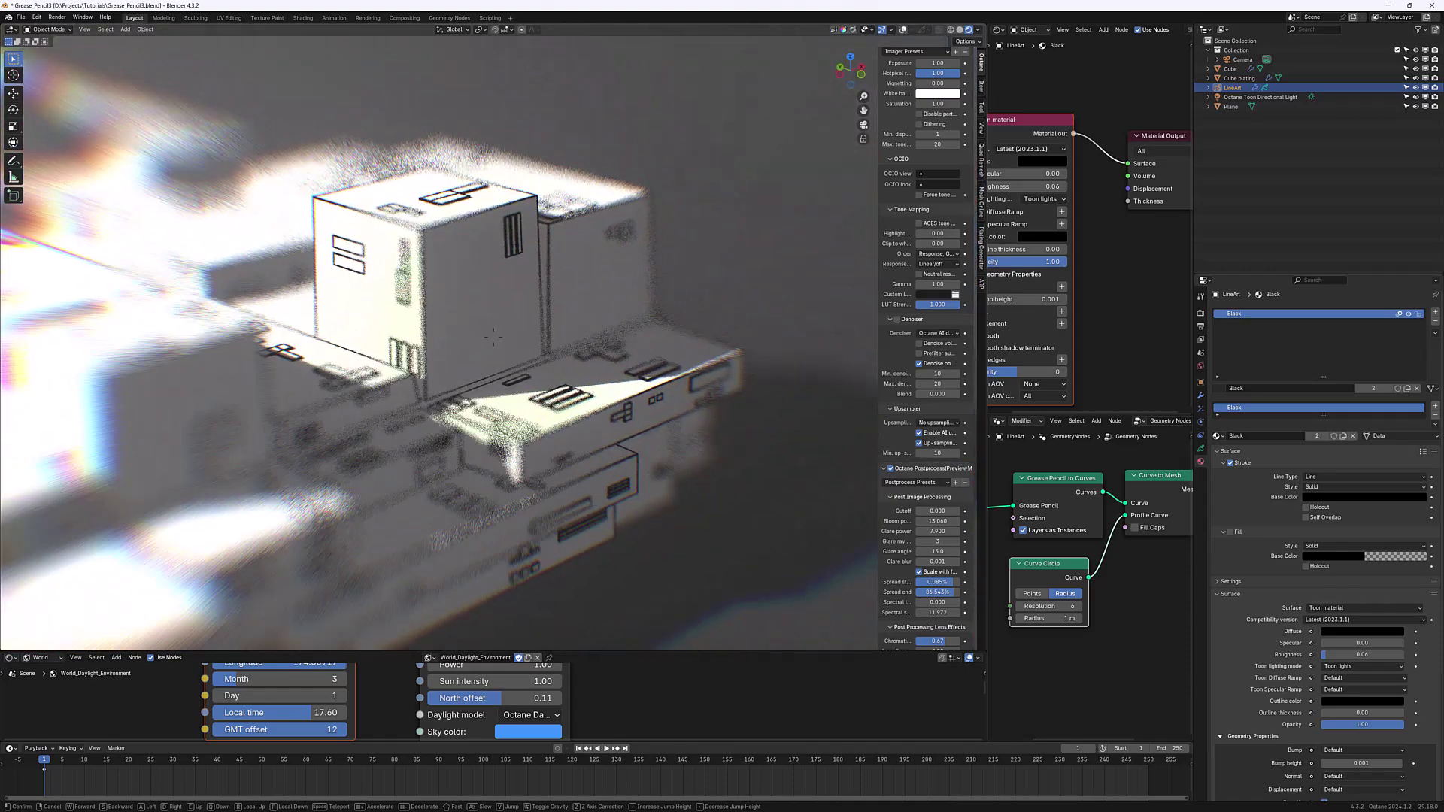
{"action": "key", "text": "w"}
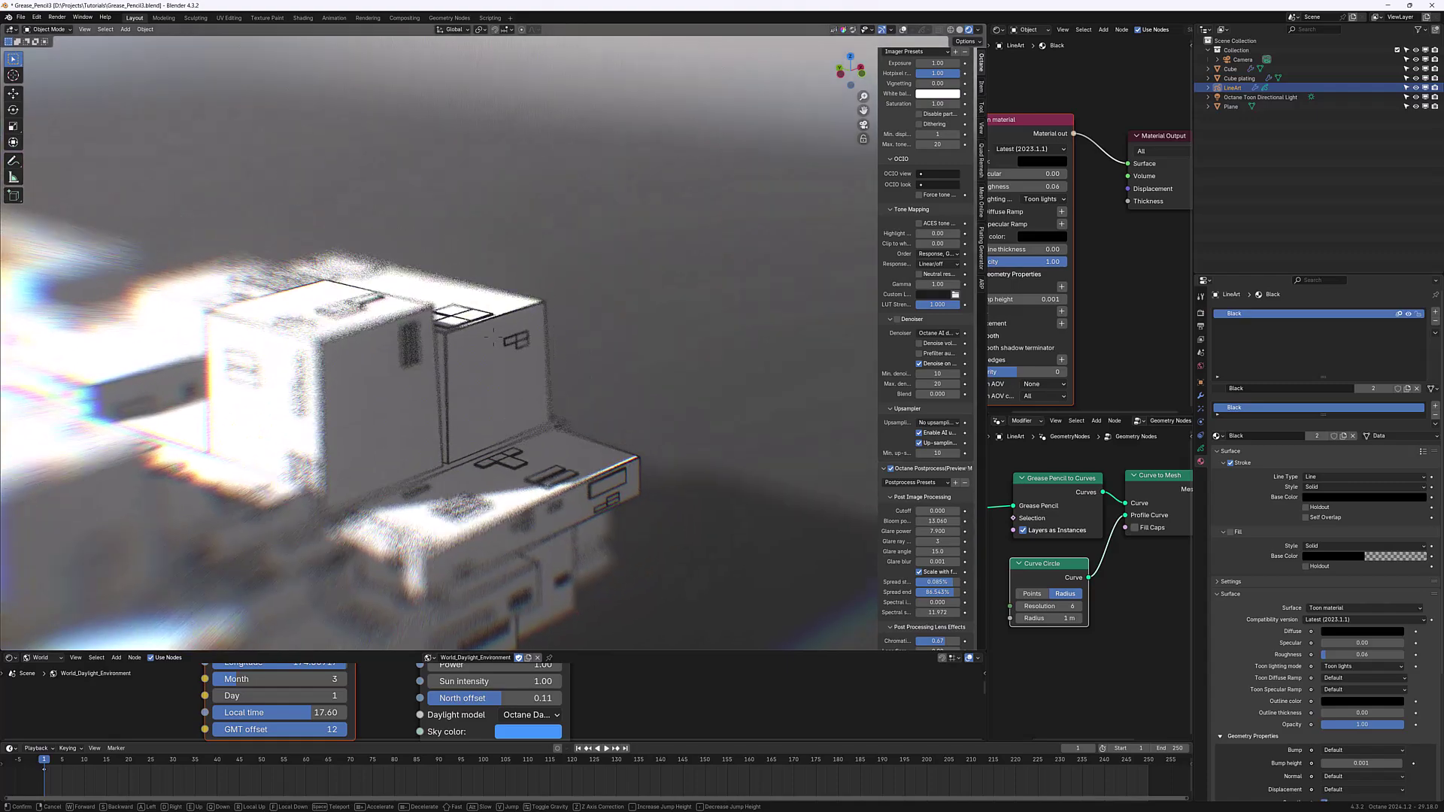
{"action": "key", "text": "w"}
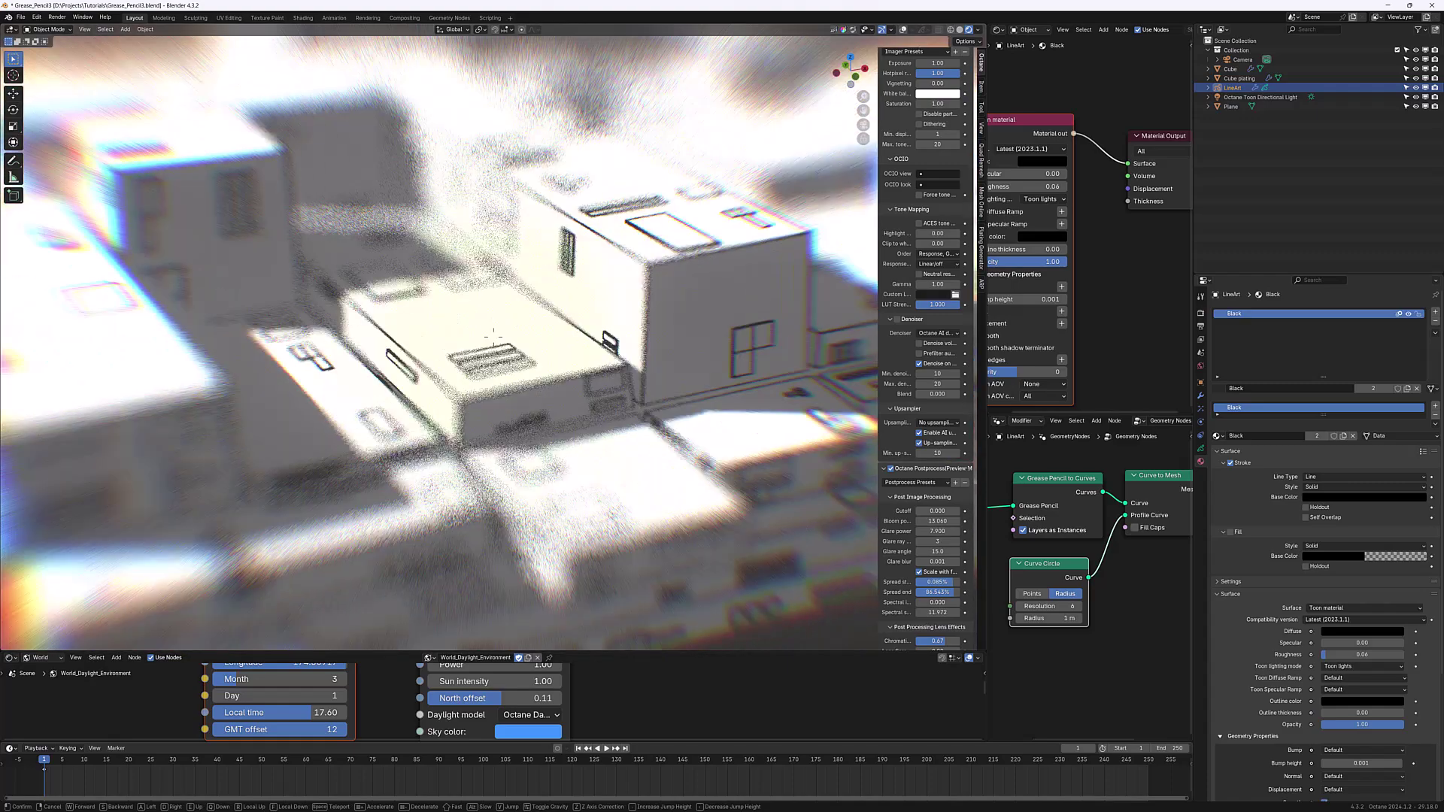
{"action": "key", "text": "w"}
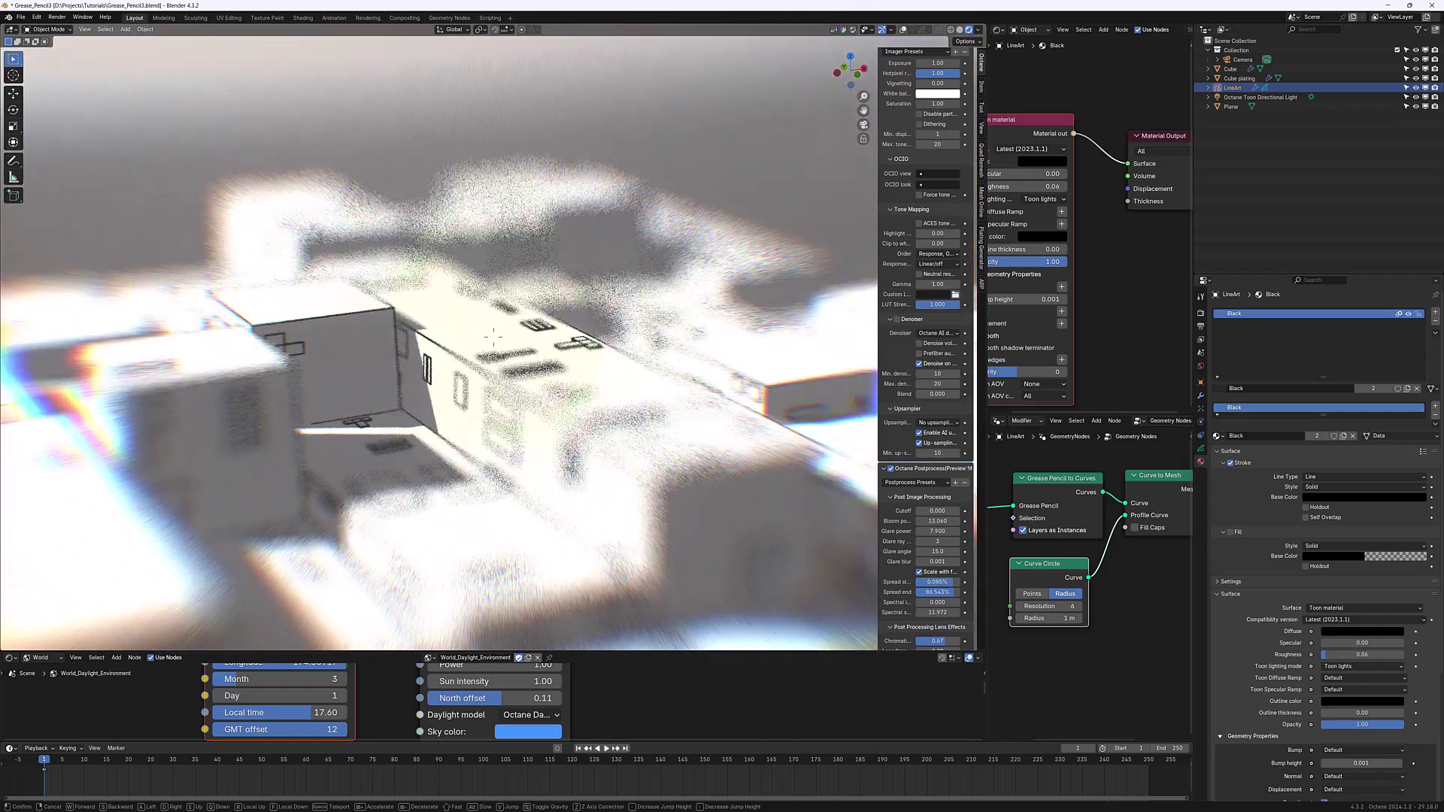
{"action": "key", "text": "w"}
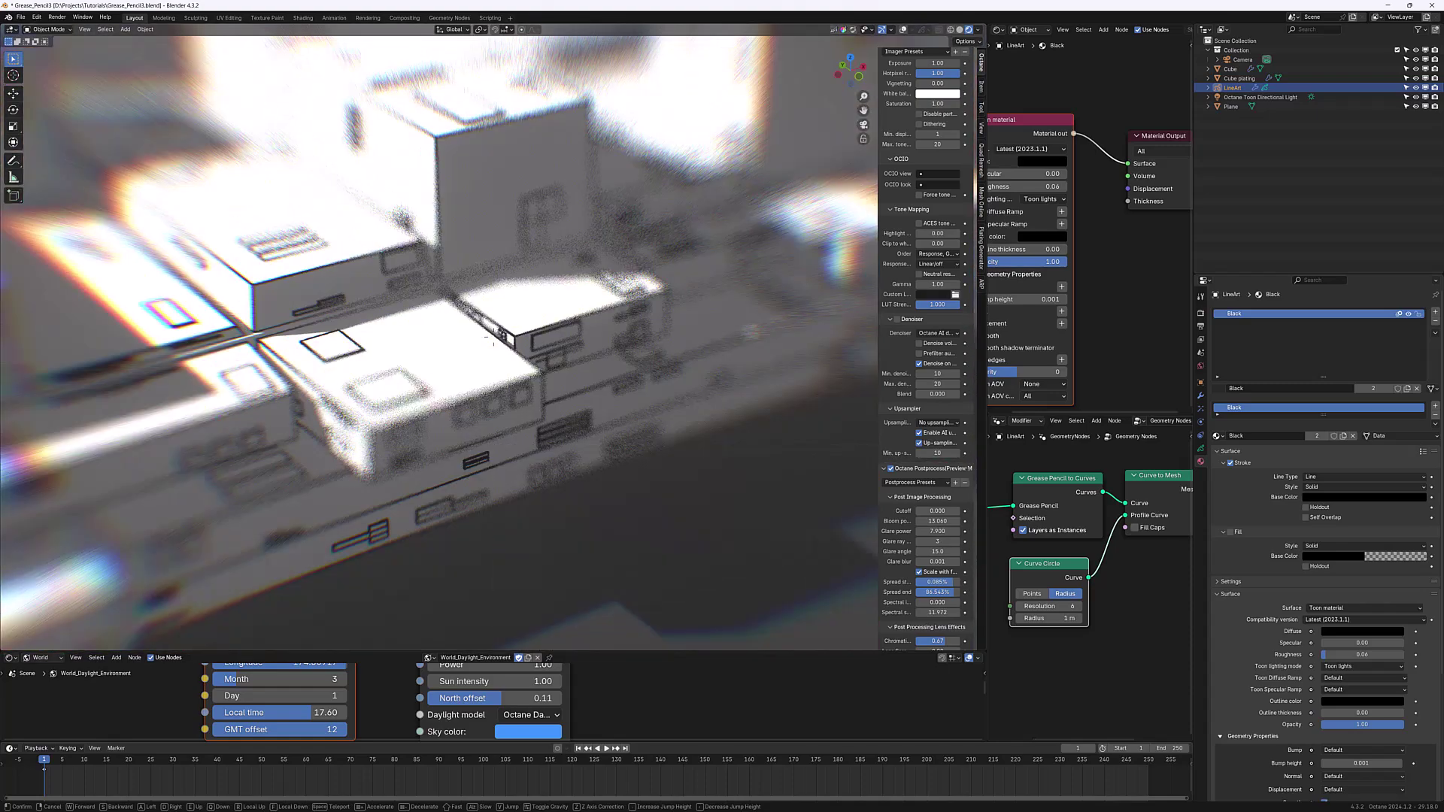
{"action": "key", "text": "w"}
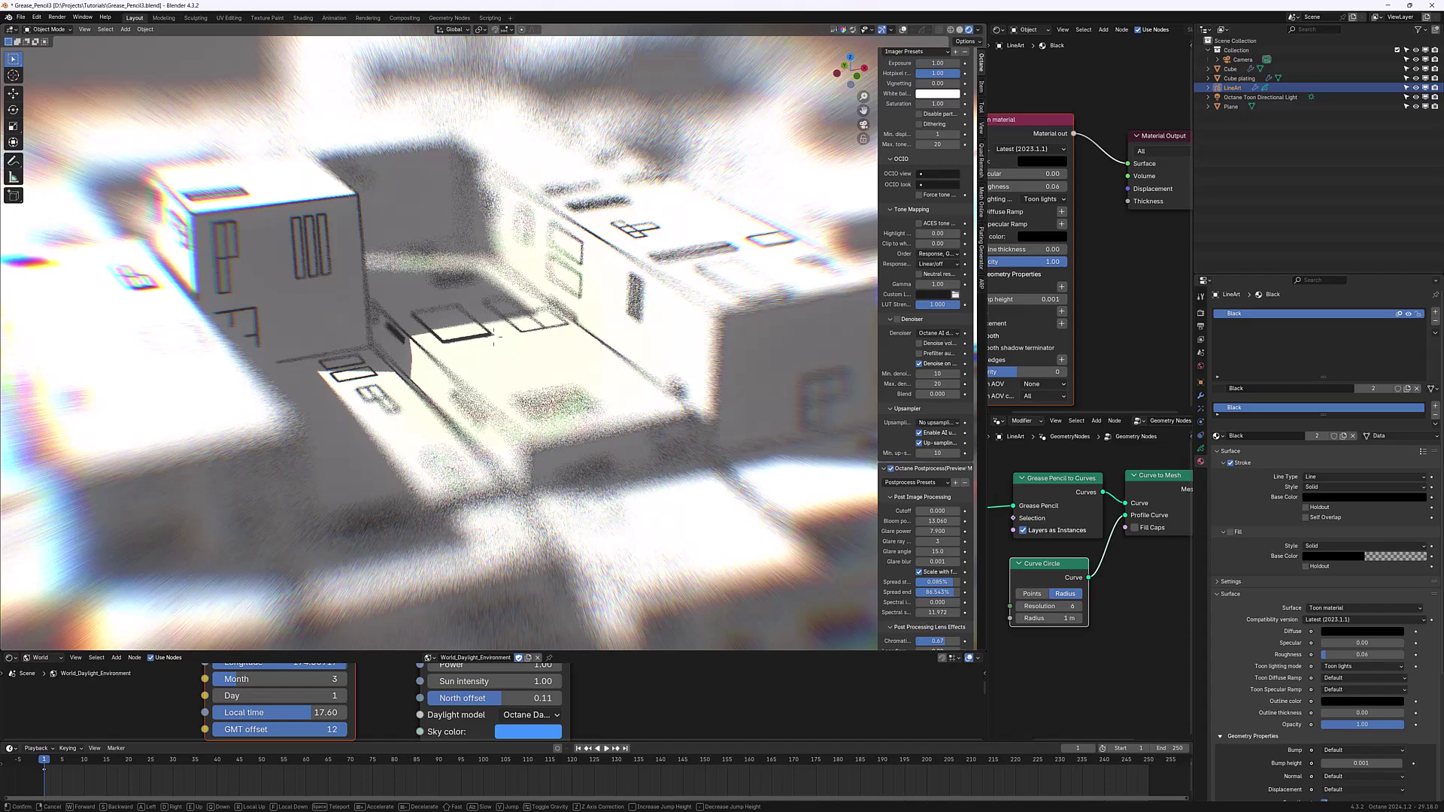
- Open the Instagram post of the anime-style mecha Octane render with its viewer comments
{"action": "left_click", "coordinate": [619, 421]}
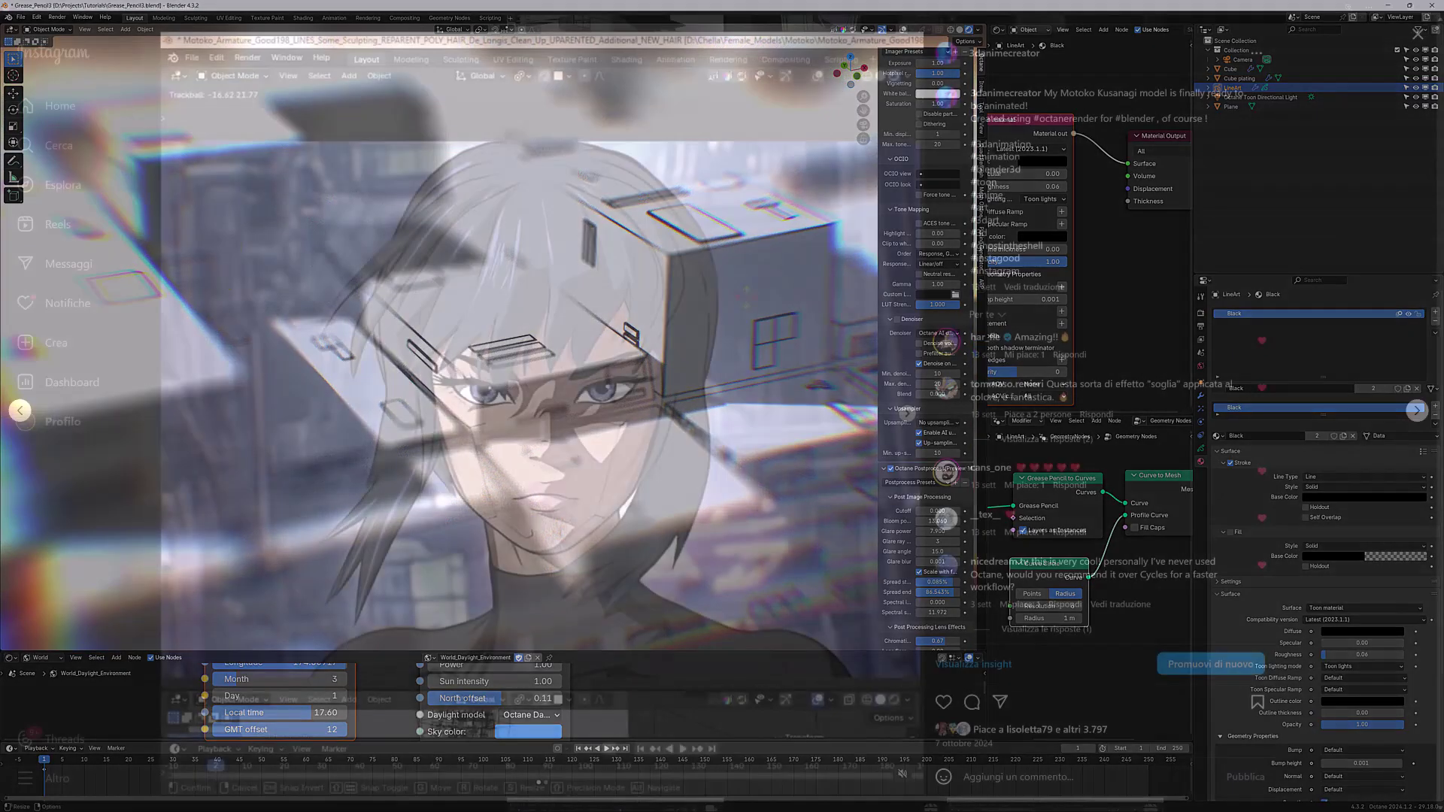